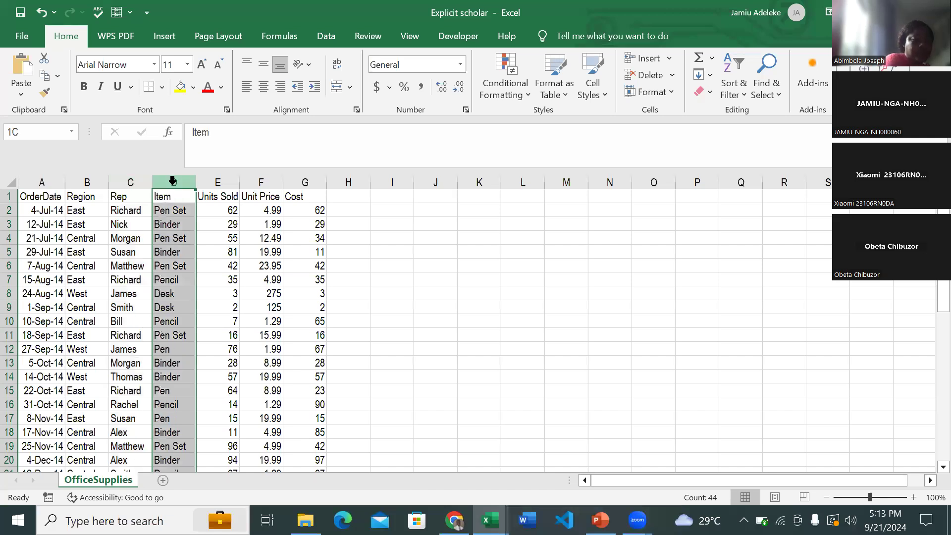
# - Review the Units Sold, Unit Price and Cost columns of the OfficeSupplies sheet one after another
pyautogui.click(213, 181)
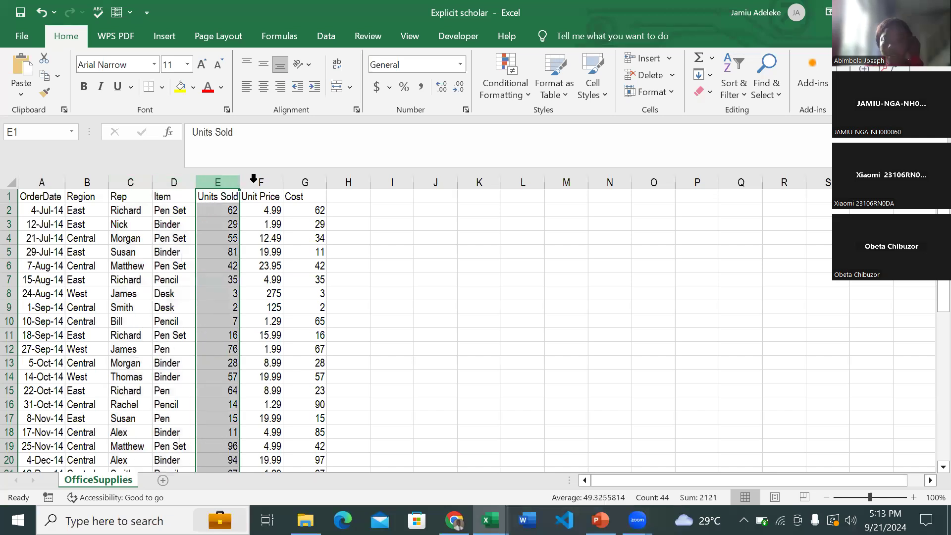
pyautogui.click(257, 182)
pyautogui.click(300, 182)
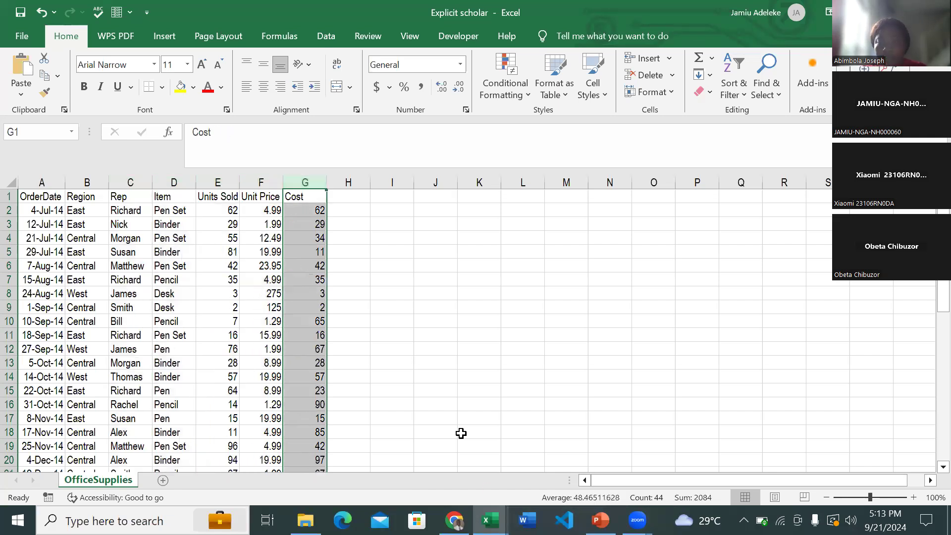
# - View the finished SuperStore Sales Analysis dashboard in the other workbook and return to the Explicit scholar workbook
pyautogui.click(489, 520)
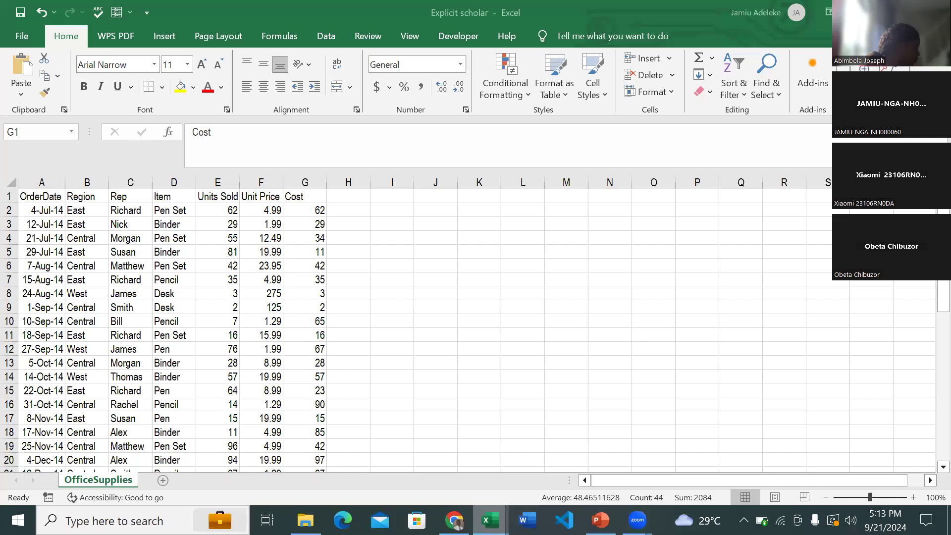
pyautogui.click(421, 474)
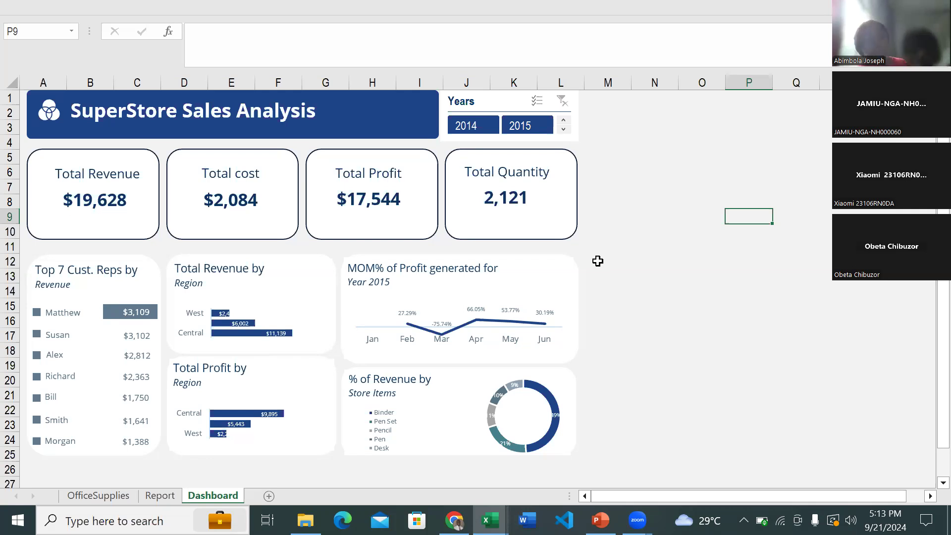
pyautogui.click(490, 520)
pyautogui.moveTo(489, 520)
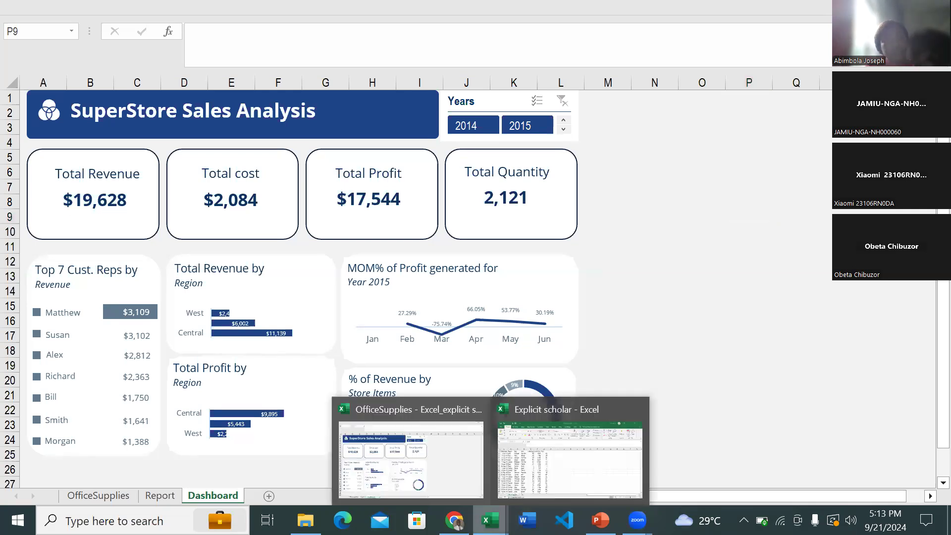
pyautogui.click(546, 469)
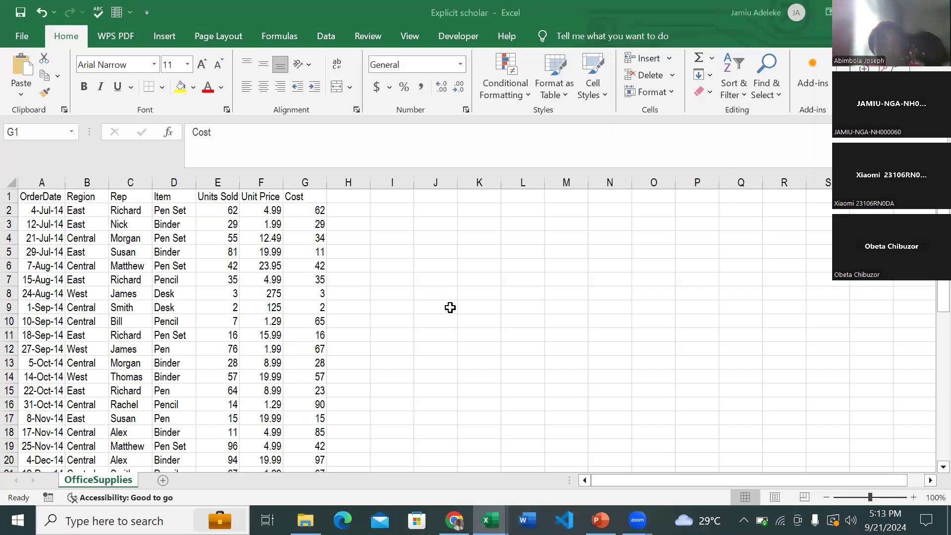
pyautogui.hotkey('ctrl', 'shift', 'Down')
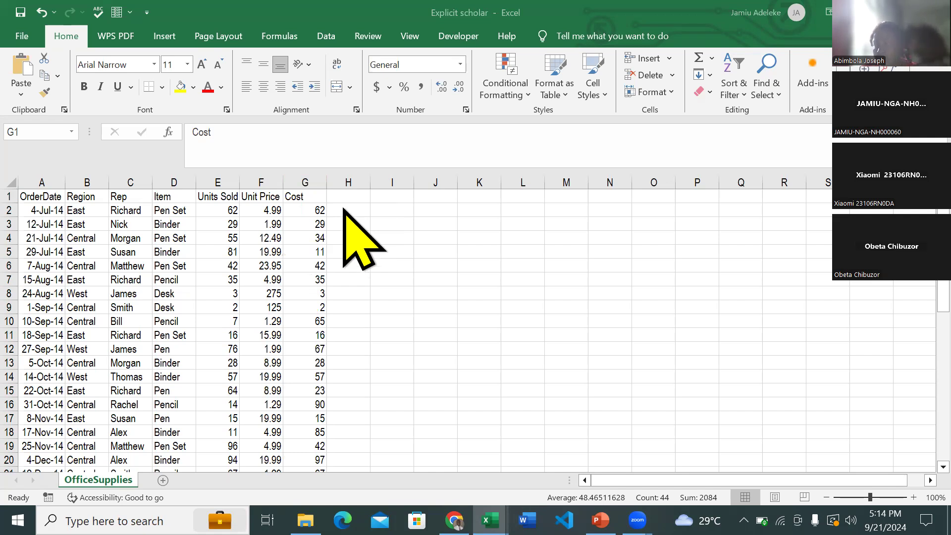
# - Enter the header Revenue in cell H1, beside the Cost column
pyautogui.click(335, 195)
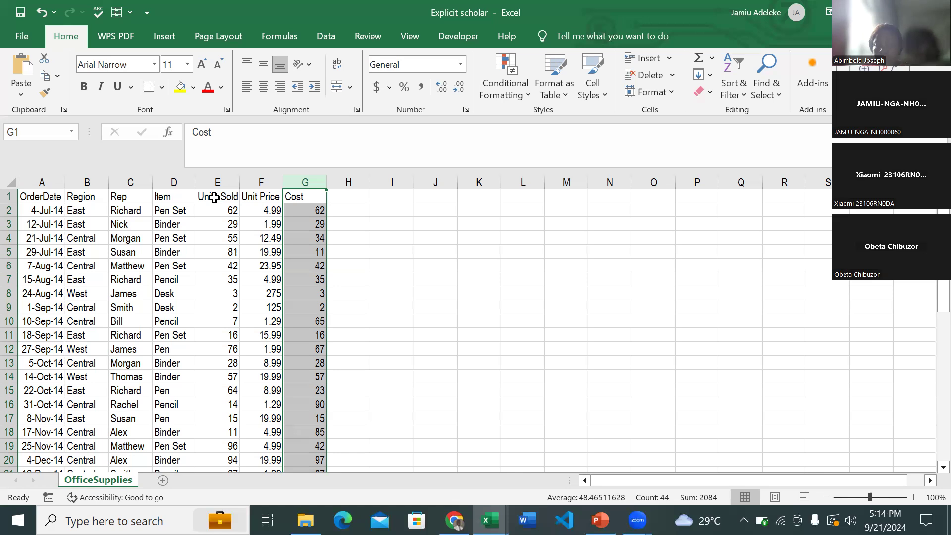
pyautogui.click(213, 197)
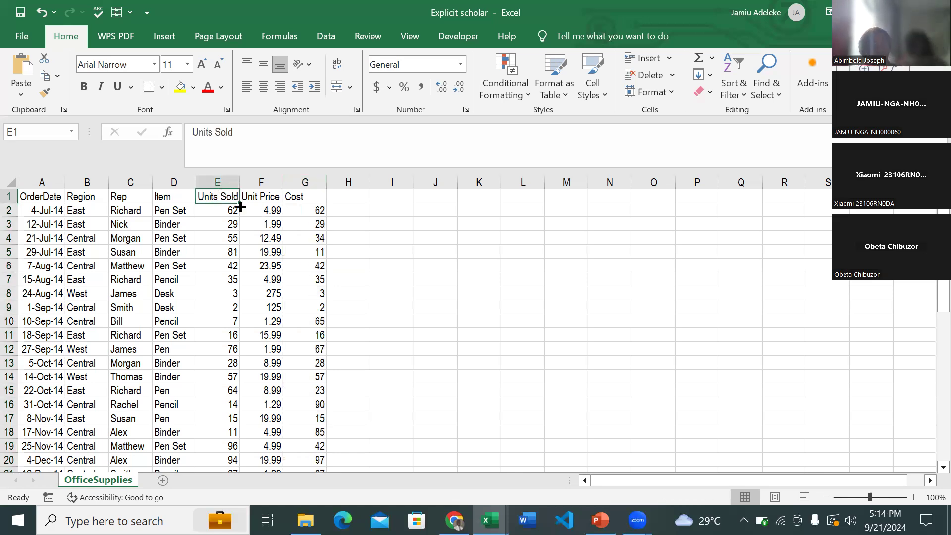
pyautogui.click(342, 197)
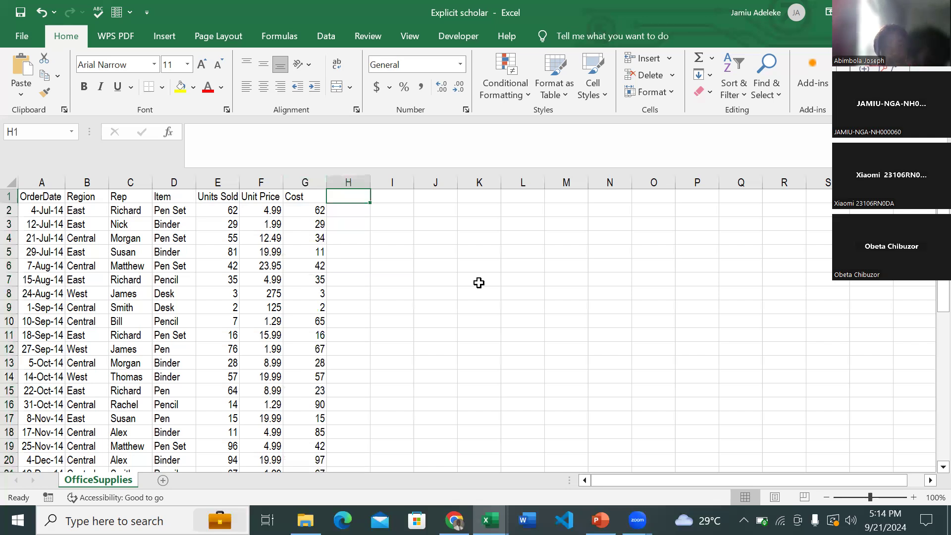
pyautogui.write('Revenue')
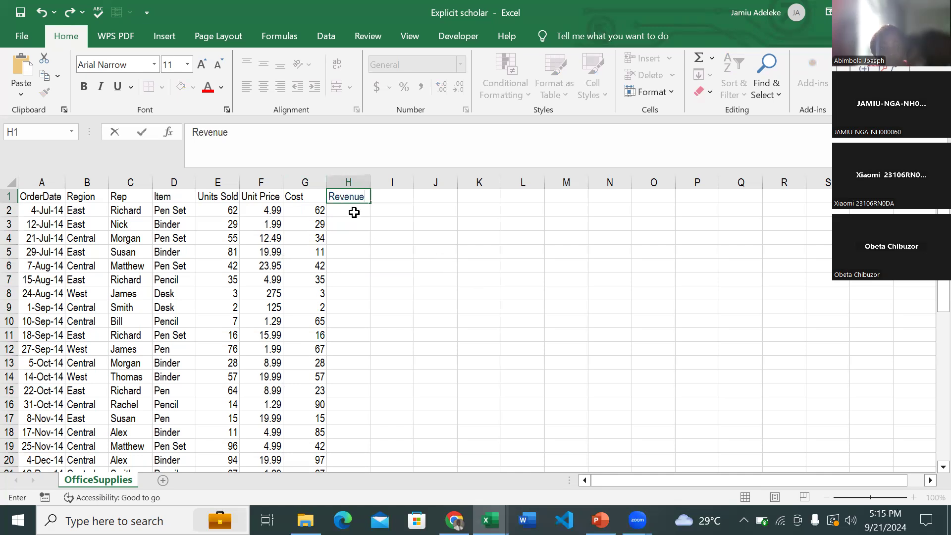
# - Calculate the first order's revenue in cell H2 with the formula =E2*F2, multiplying Units Sold by Unit Price
pyautogui.click(354, 211)
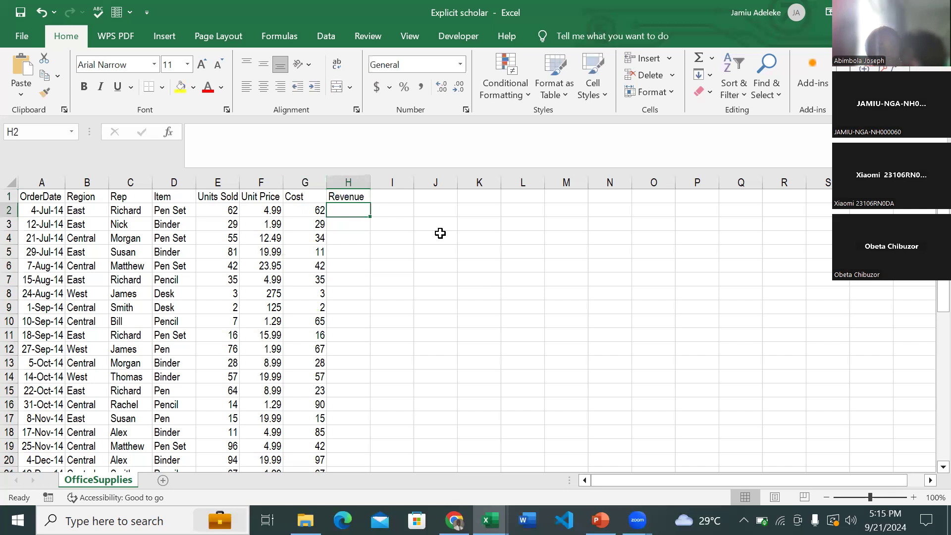
pyautogui.click(383, 208)
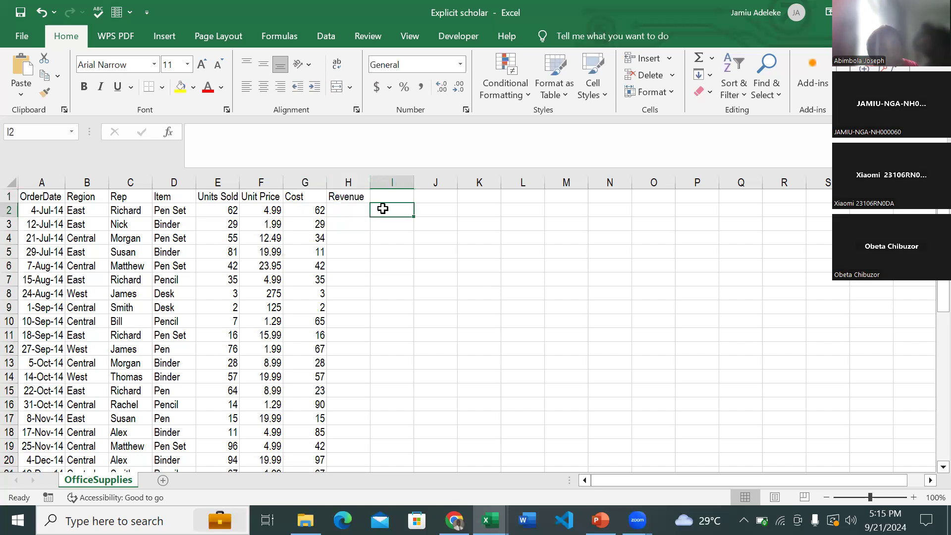
pyautogui.click(352, 207)
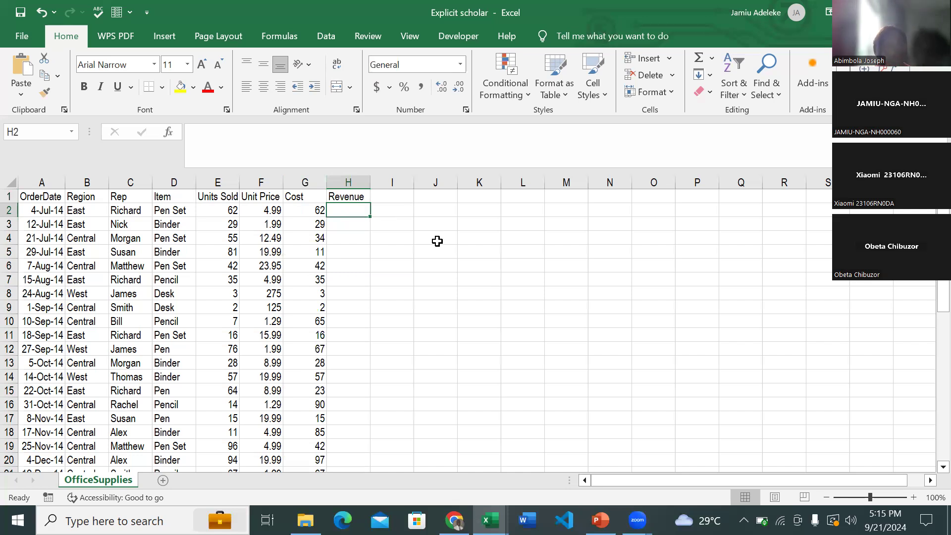
pyautogui.write('=')
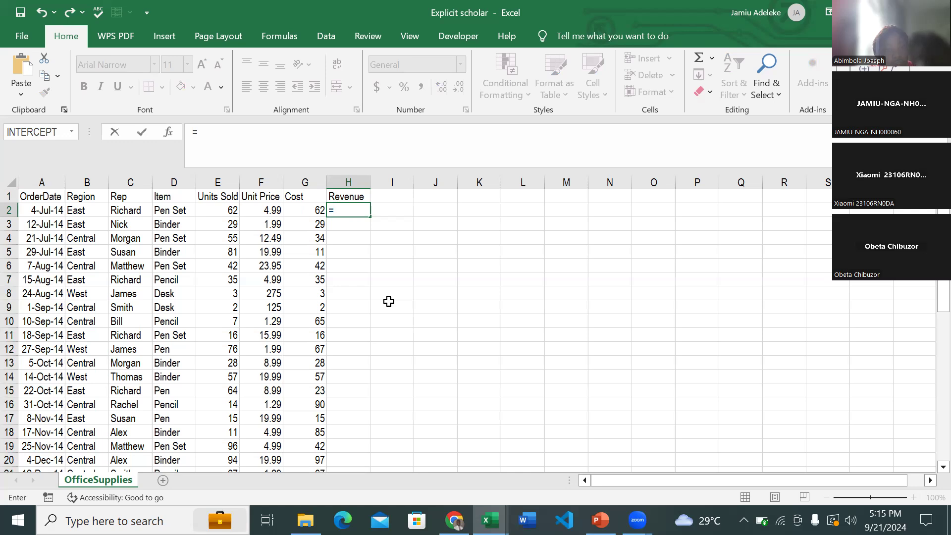
pyautogui.click(223, 208)
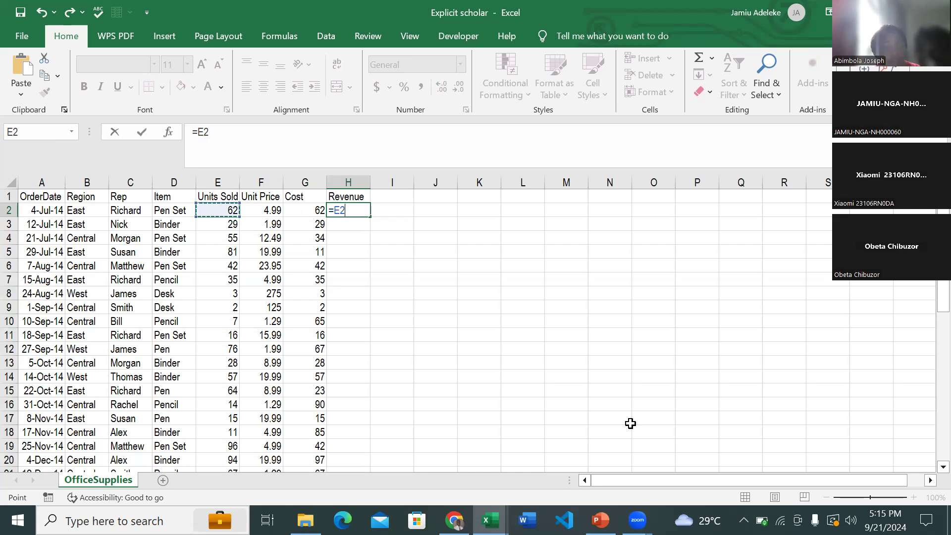
pyautogui.write('*')
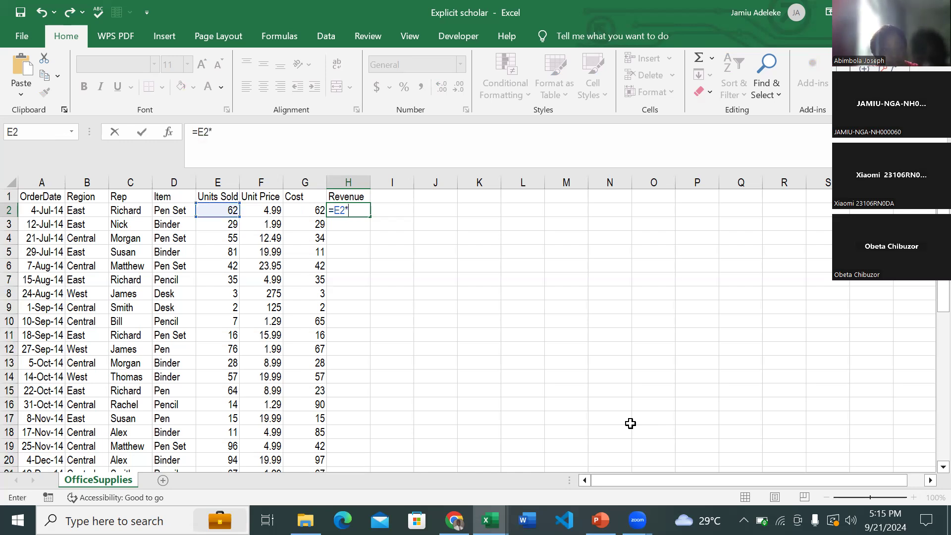
pyautogui.click(273, 210)
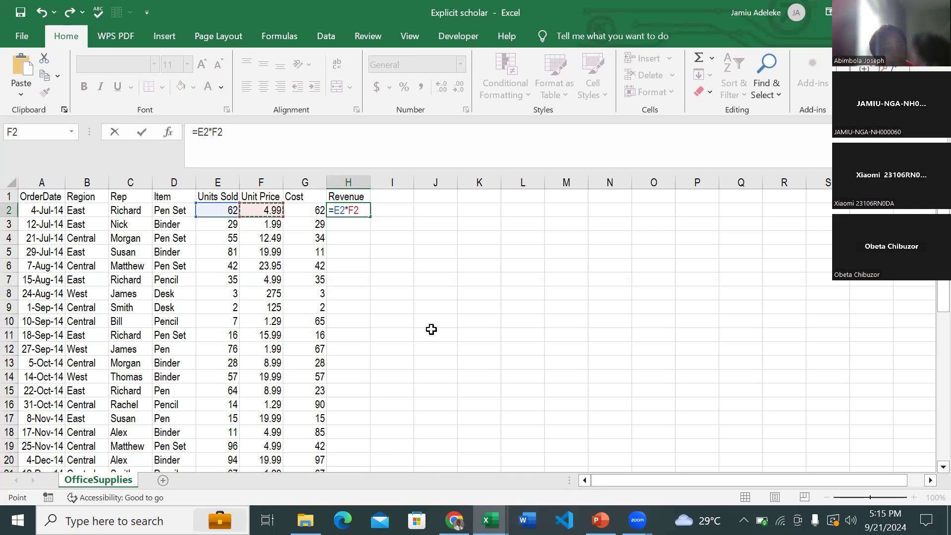
pyautogui.press('Return')
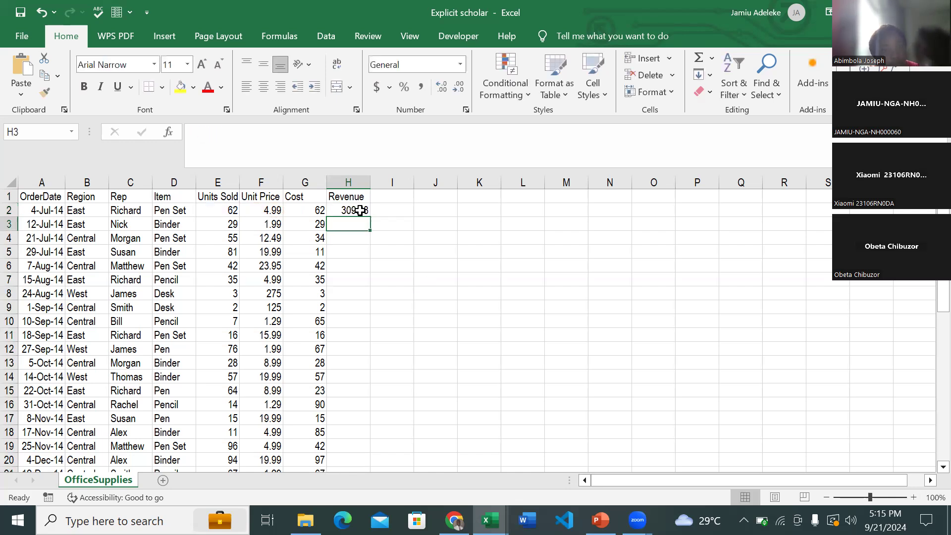
# - Fill the revenue formula from H2 down to the last data row, H44, and check the filled column
pyautogui.click(364, 211)
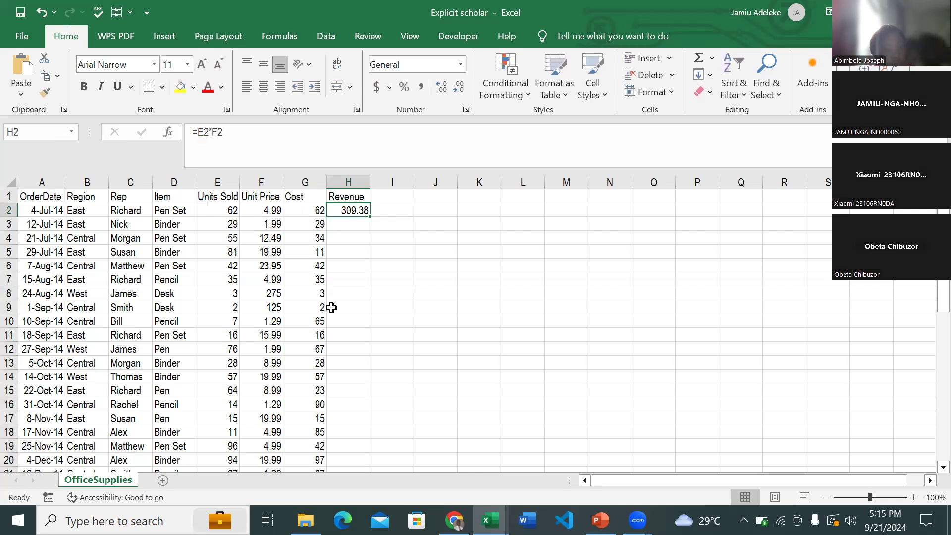
pyautogui.scroll(-5, 331, 308)
pyautogui.scroll(-11, 331, 307)
pyautogui.scroll(17, 331, 307)
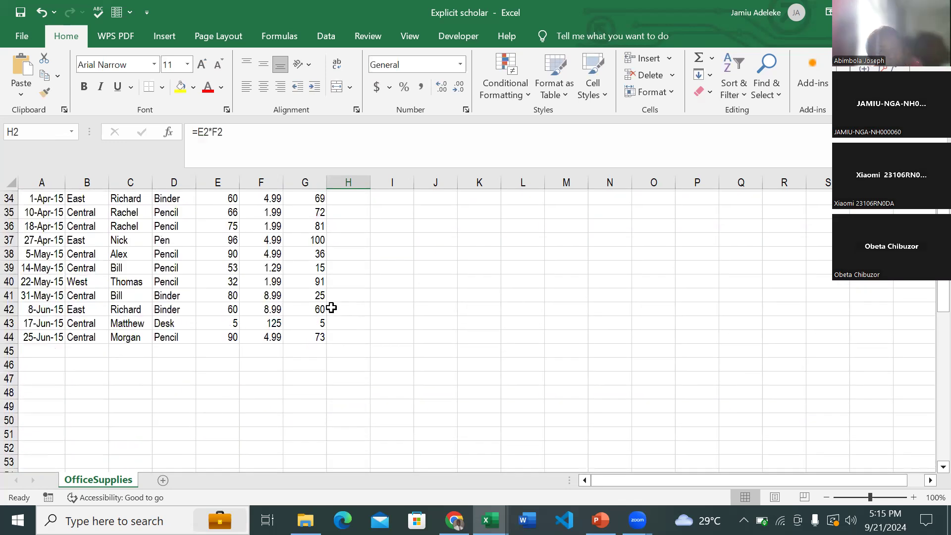
pyautogui.scroll(-8, 283, 255)
pyautogui.scroll(8, 283, 255)
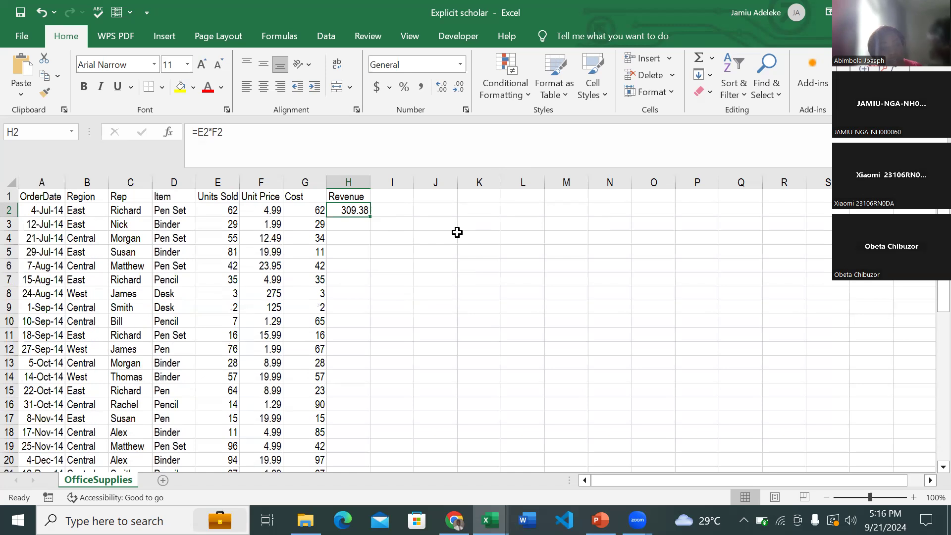
pyautogui.doubleClick(372, 216)
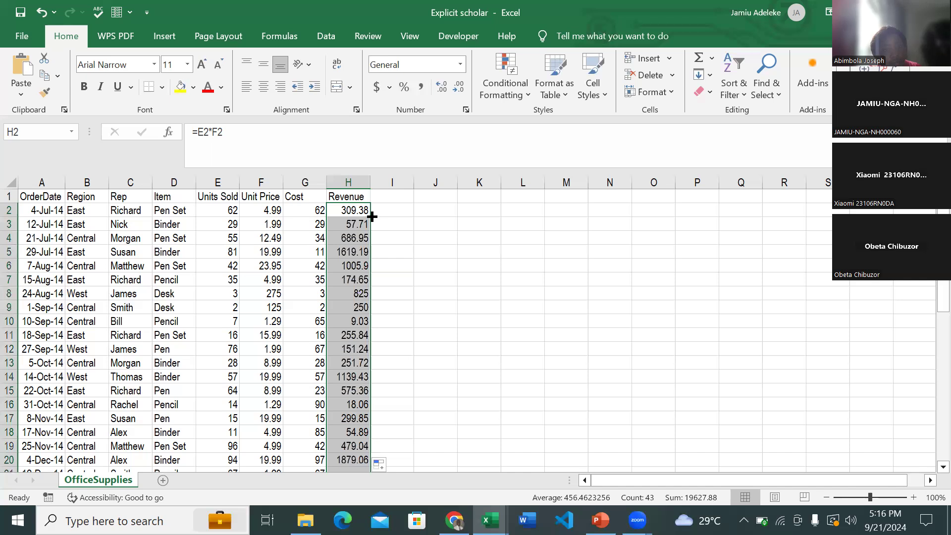
pyautogui.scroll(-2, 381, 322)
pyautogui.scroll(-13, 381, 322)
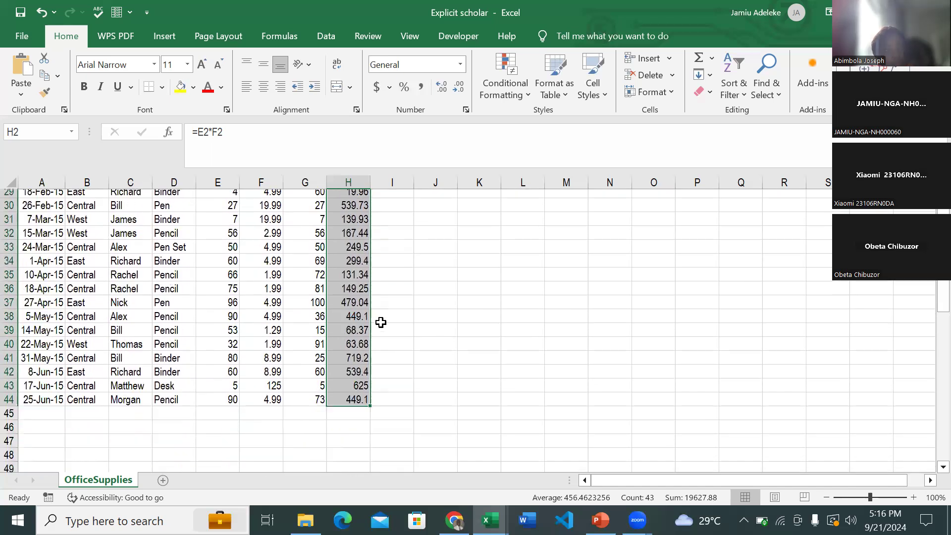
pyautogui.scroll(8, 381, 322)
pyautogui.scroll(7, 381, 322)
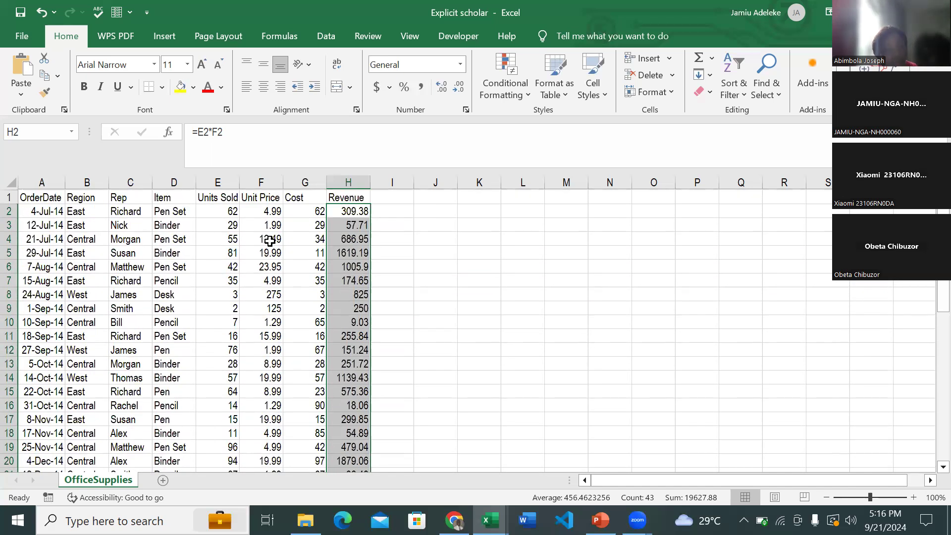
# - Inspect the filled formulas in H3 and H4 to check which cells they reference, leaving them unedited
pyautogui.doubleClick(358, 223)
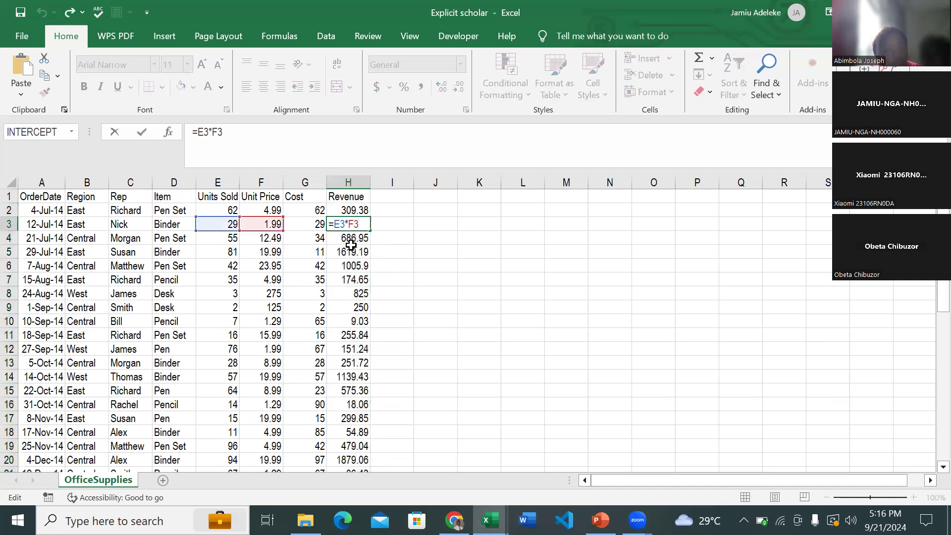
pyautogui.doubleClick(353, 238)
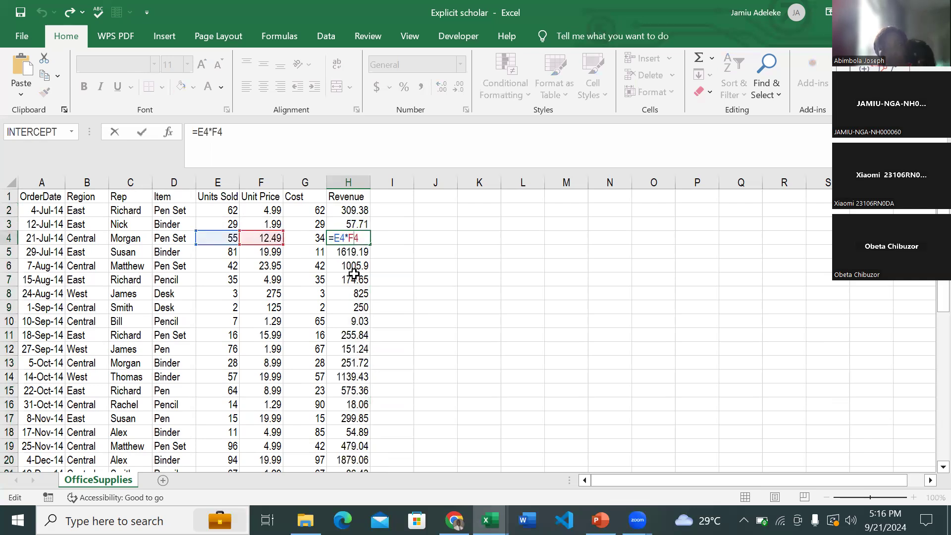
pyautogui.press('Escape')
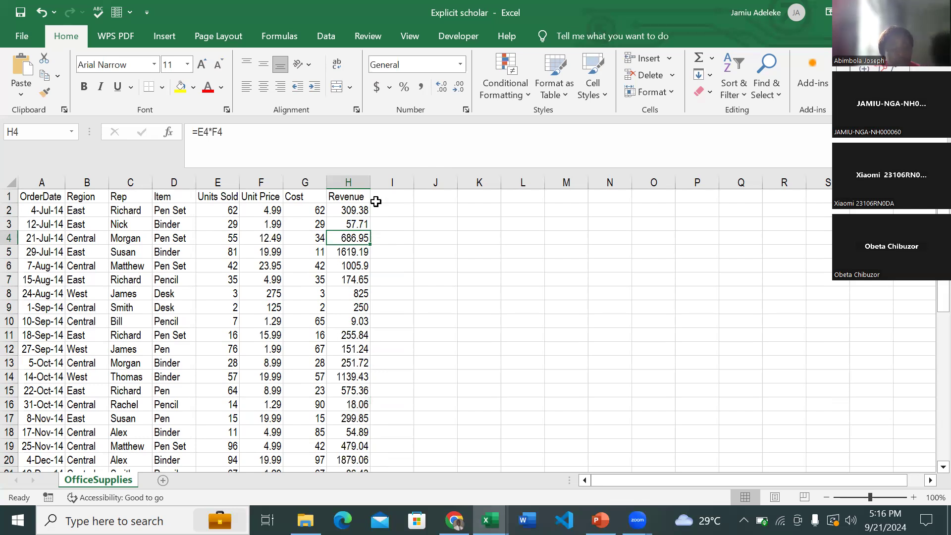
# - Copy the whole Revenue column H and paste it into column I as values only
pyautogui.click(354, 210)
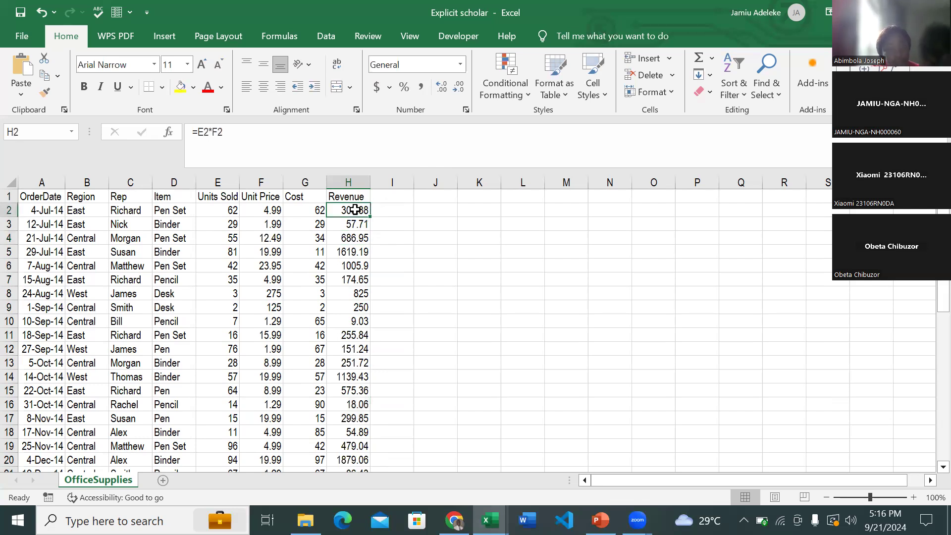
pyautogui.click(355, 175)
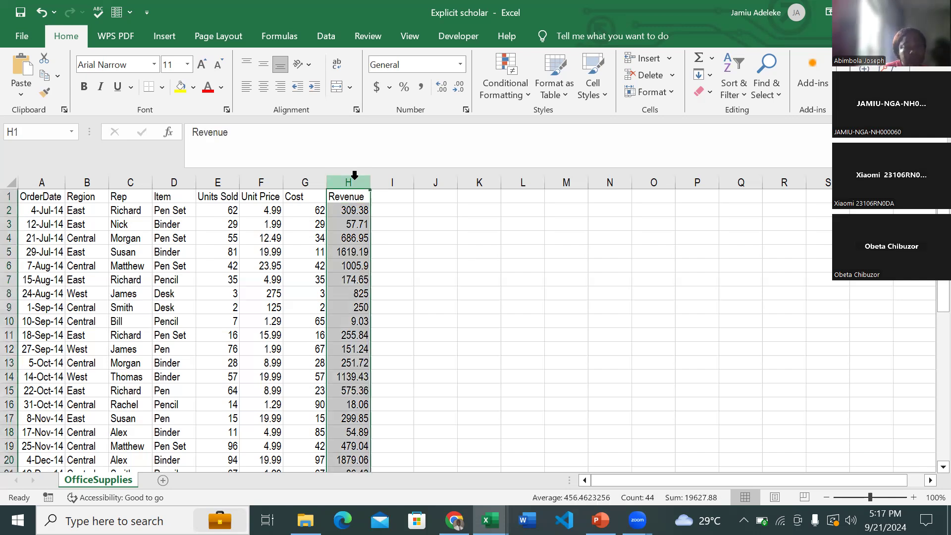
pyautogui.hotkey('ctrl', 'c')
pyautogui.click(387, 183)
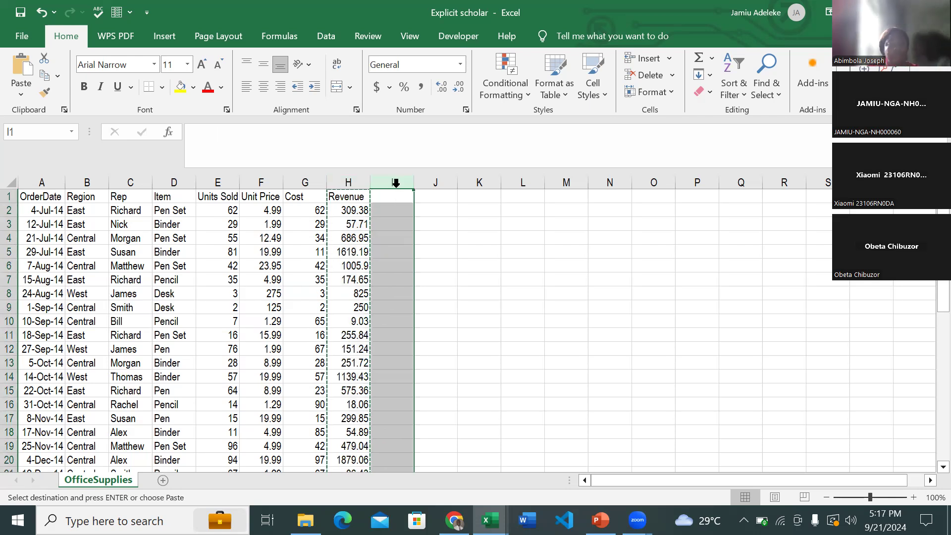
pyautogui.rightClick(395, 187)
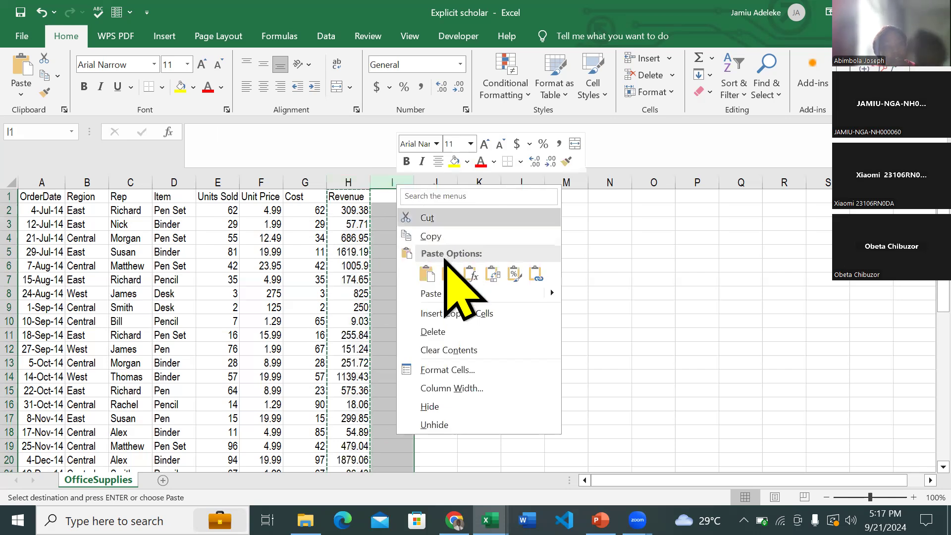
pyautogui.click(447, 273)
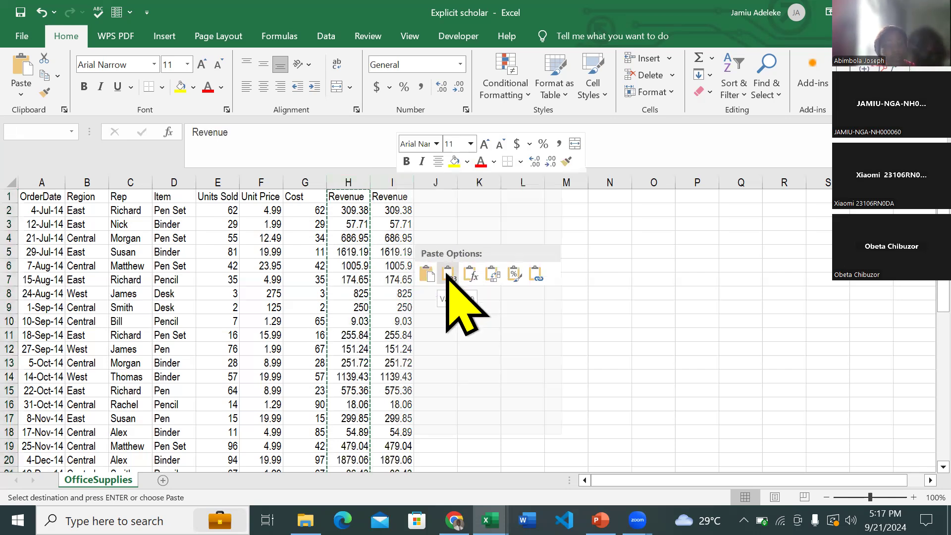
# - Compare the contents of I2 and H2 to check which Revenue column holds static values and which holds formulas
pyautogui.doubleClick(402, 210)
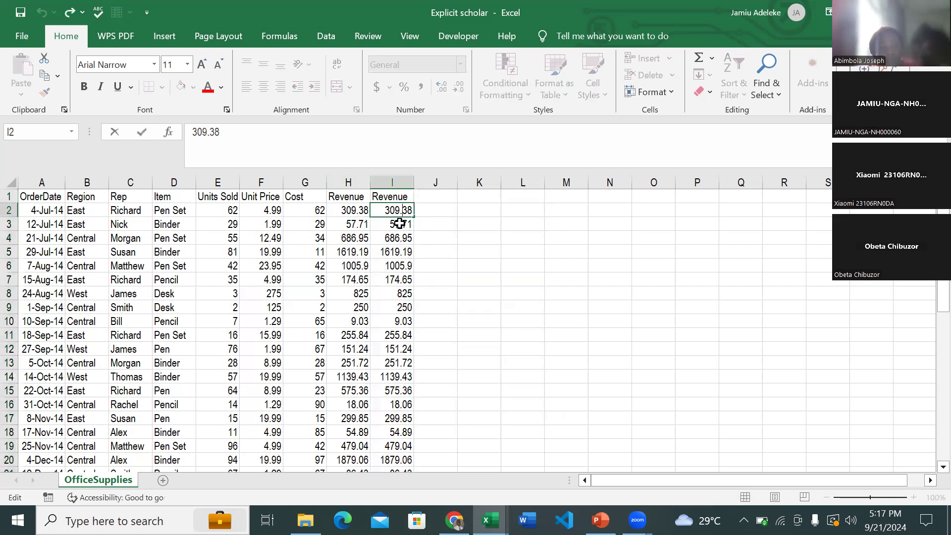
pyautogui.doubleClick(363, 212)
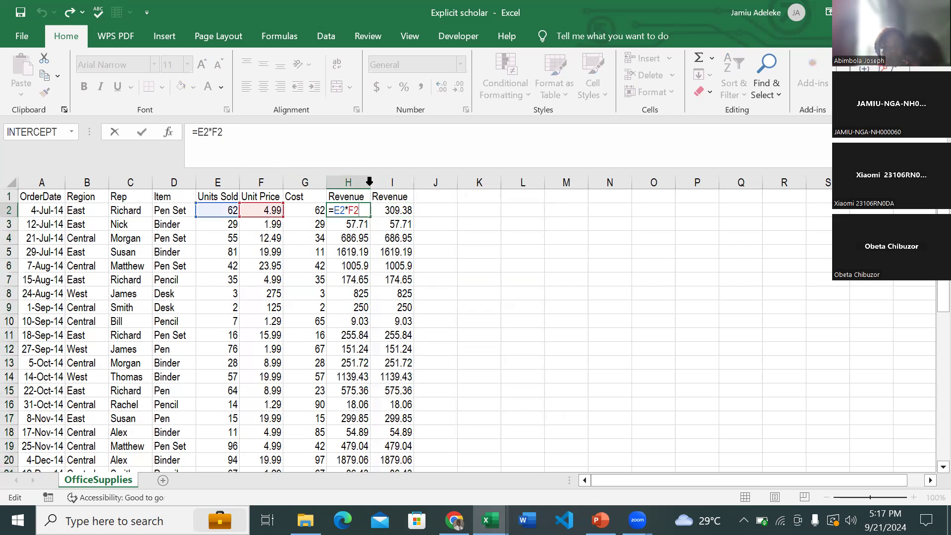
pyautogui.click(402, 210)
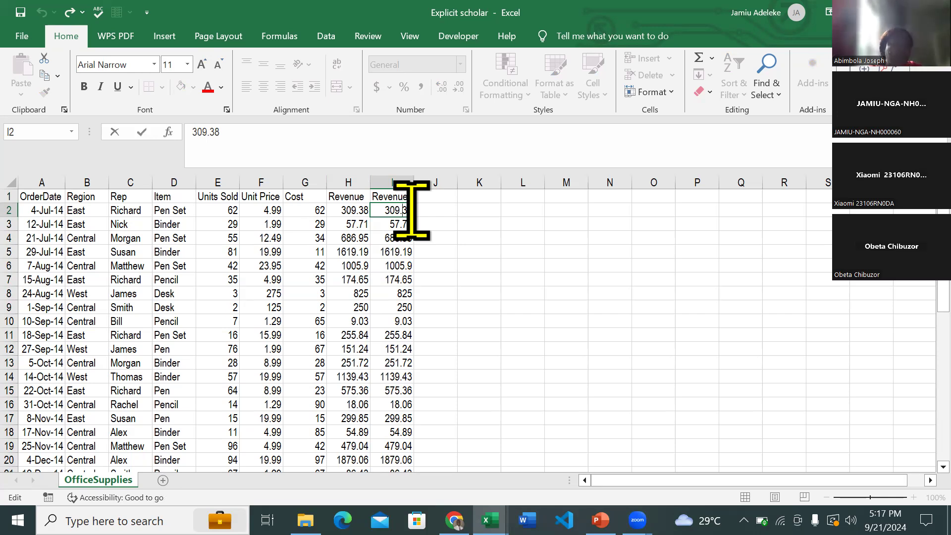
# - Delete the formula-based Revenue column H, keeping only the values-only copy
pyautogui.click(349, 182)
pyautogui.rightClick(357, 181)
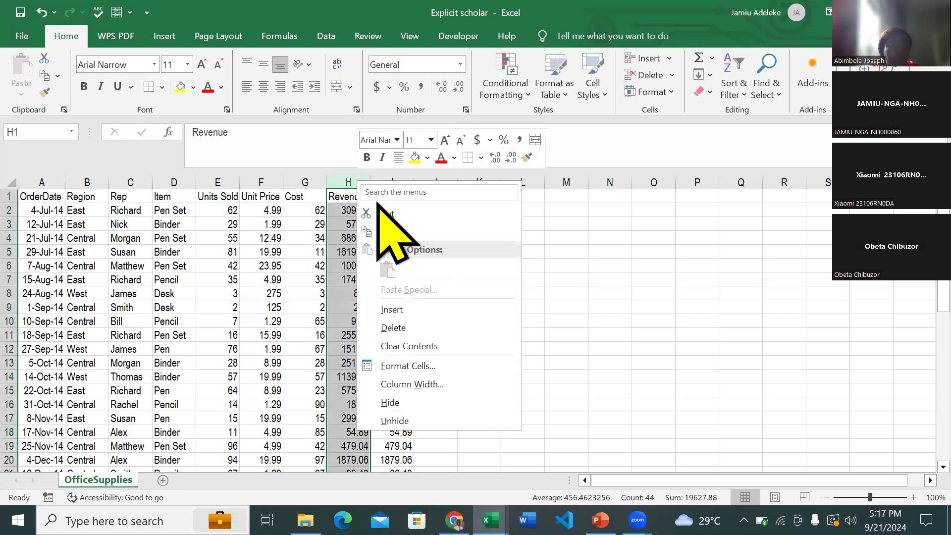
pyautogui.click(396, 328)
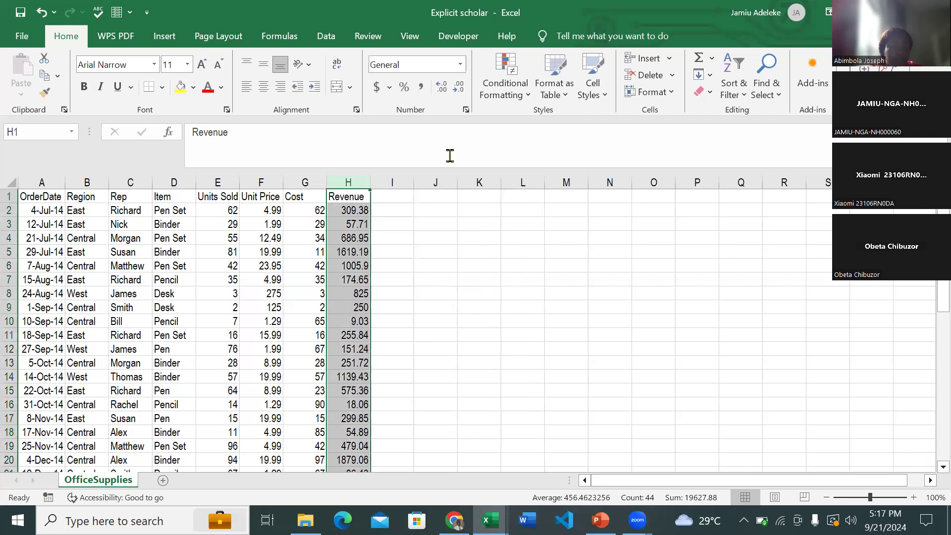
# - Add the column header Profit in cell I1, beside Revenue
pyautogui.click(392, 200)
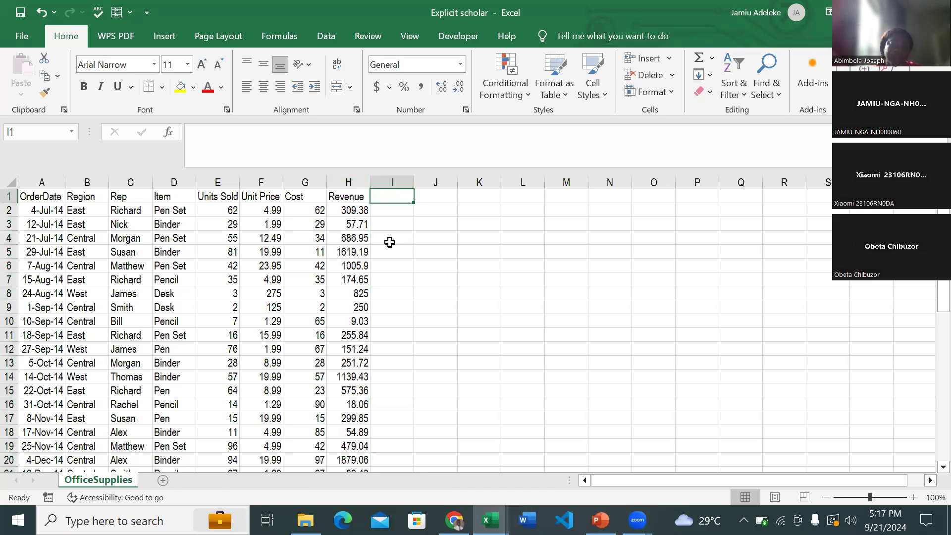
pyautogui.write('P')
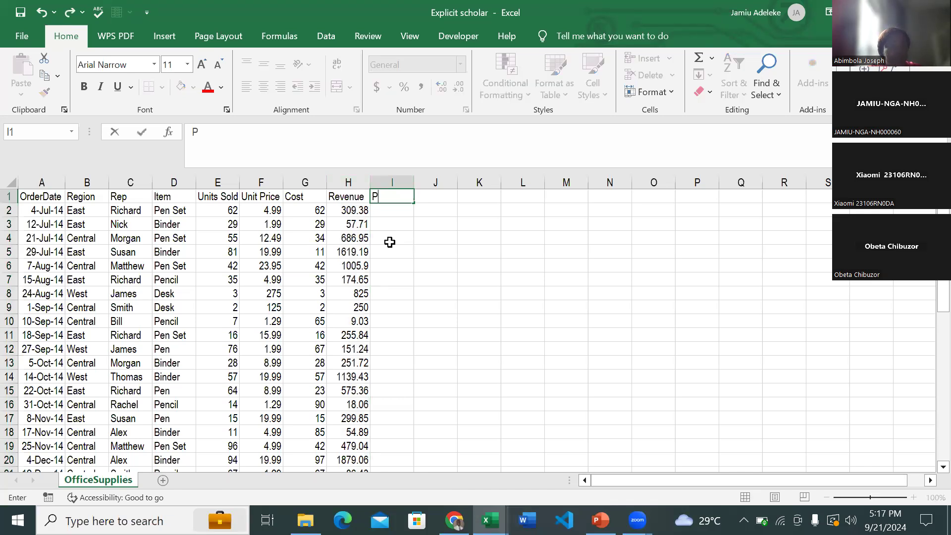
pyautogui.write('rofit')
pyautogui.press('Return')
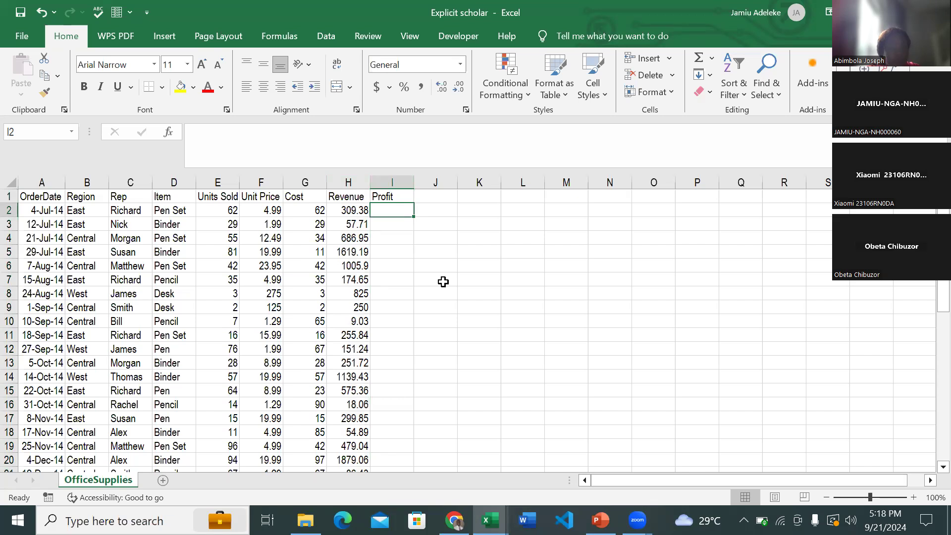
# - Calculate profit in I2 with the formula =H2-G2, Revenue minus Cost, and fill it down through the remaining data rows
pyautogui.write('=')
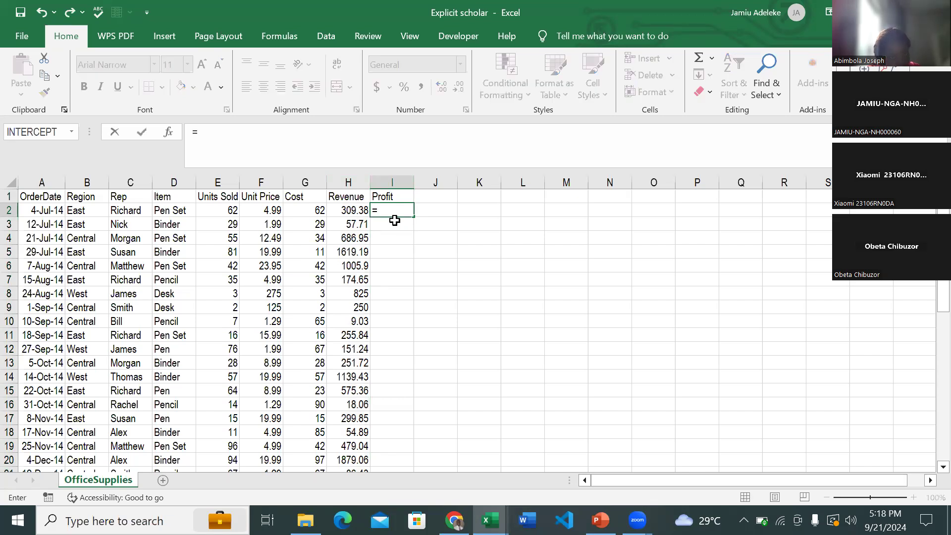
pyautogui.click(348, 211)
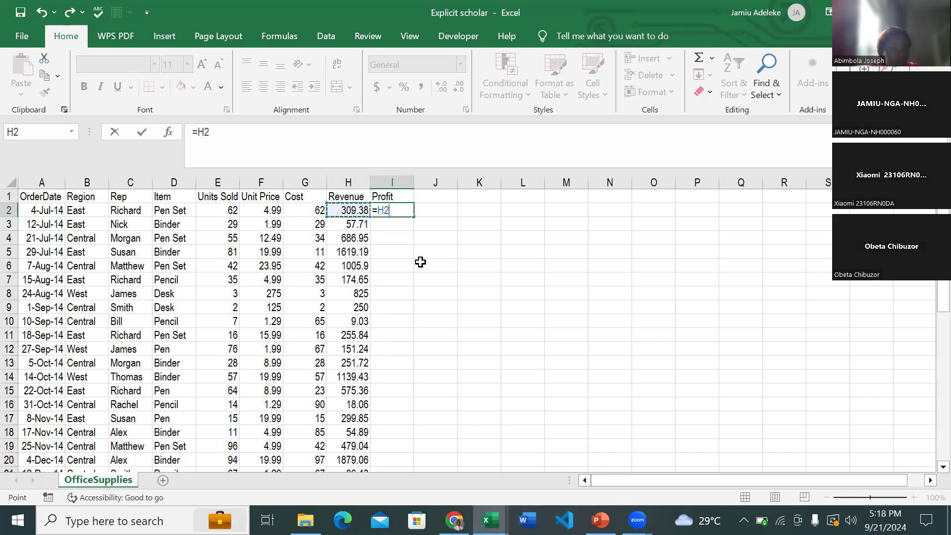
pyautogui.write('-')
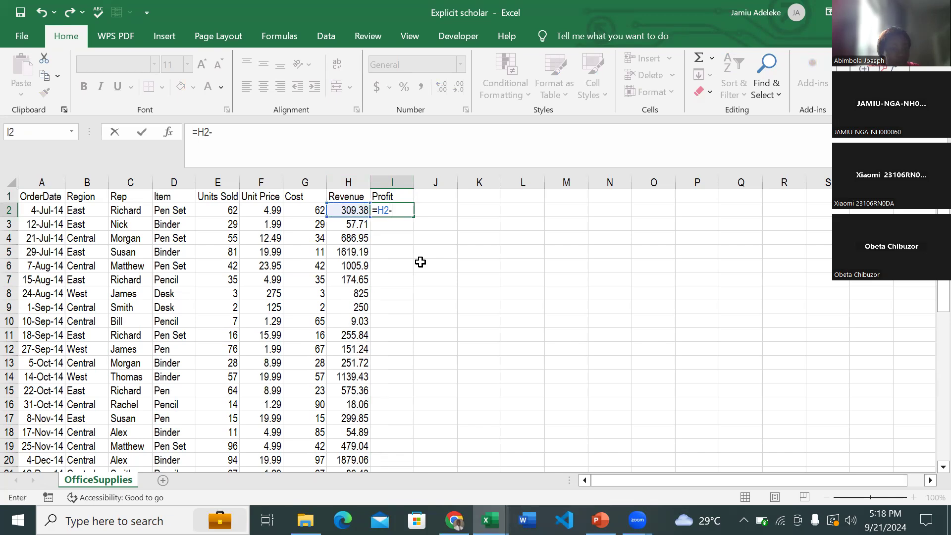
pyautogui.click(311, 208)
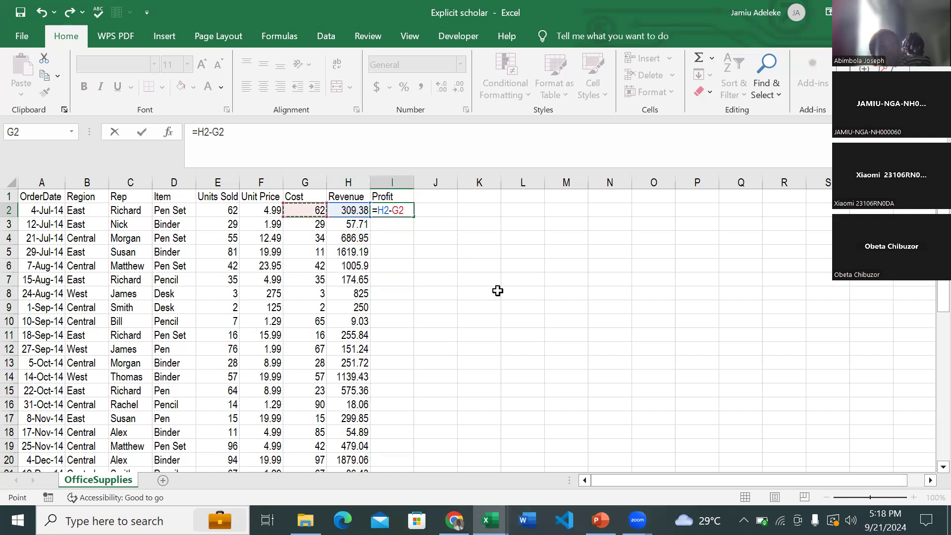
pyautogui.press('Return')
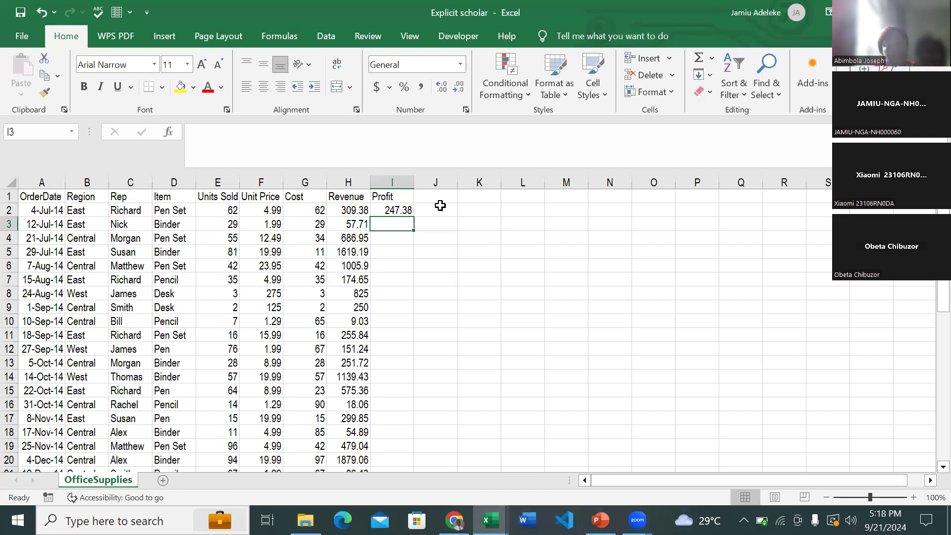
pyautogui.click(406, 210)
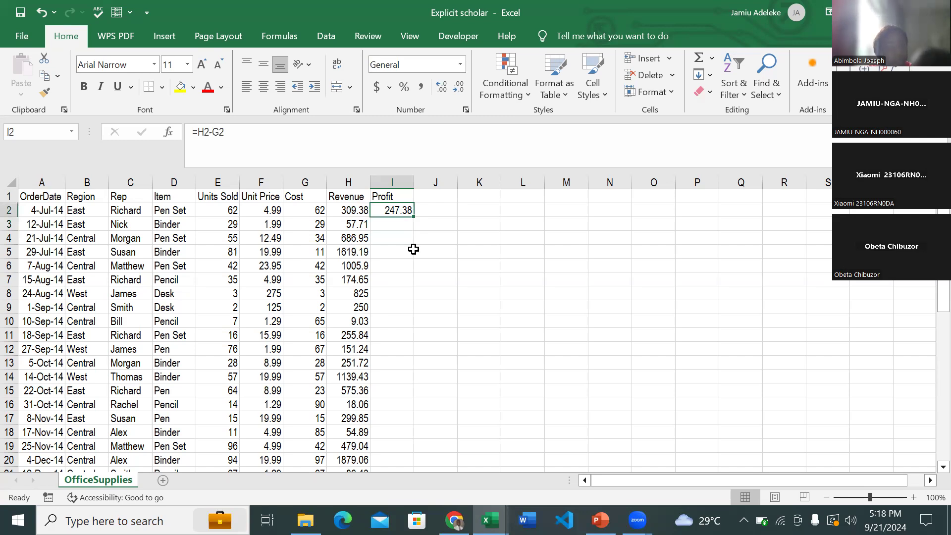
pyautogui.doubleClick(416, 217)
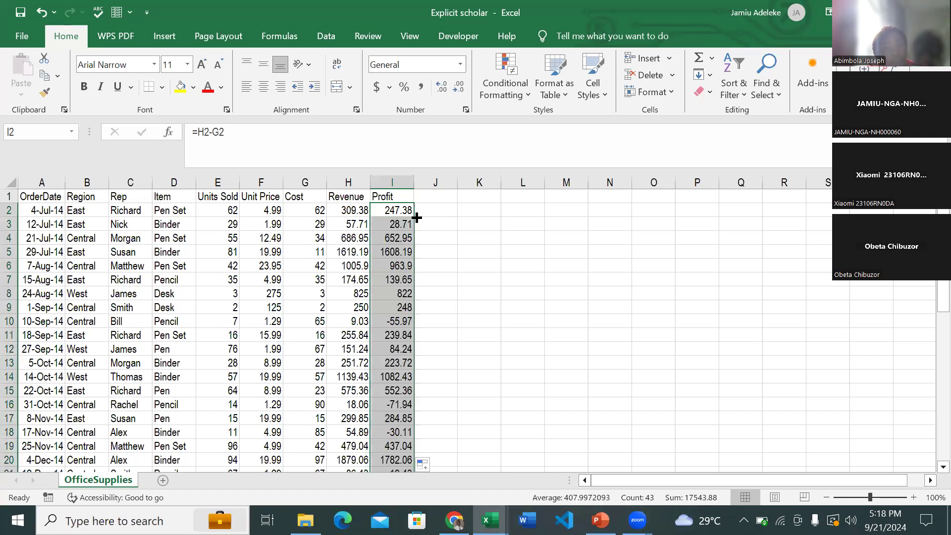
# - Copy the whole Profit column I and paste it into column J as values only
pyautogui.click(399, 183)
pyautogui.hotkey('ctrl', 'c')
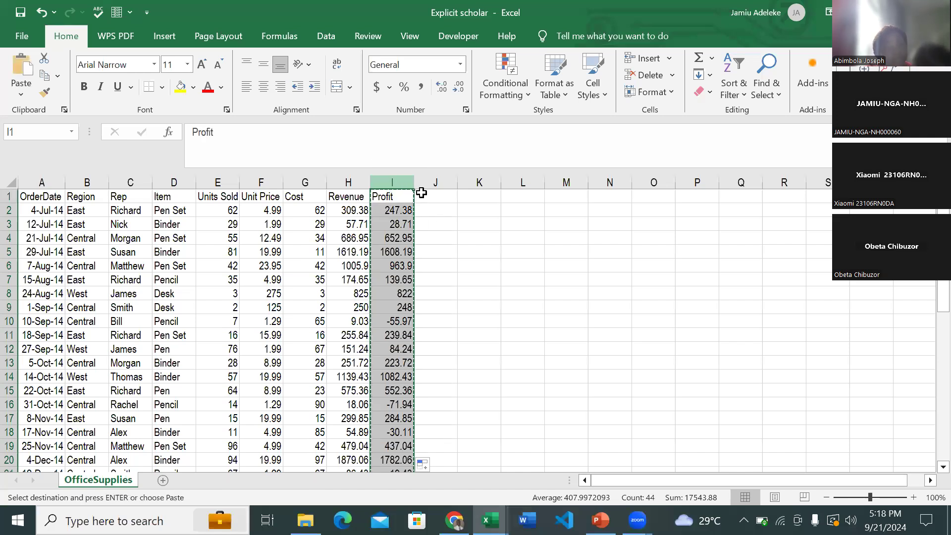
pyautogui.rightClick(427, 186)
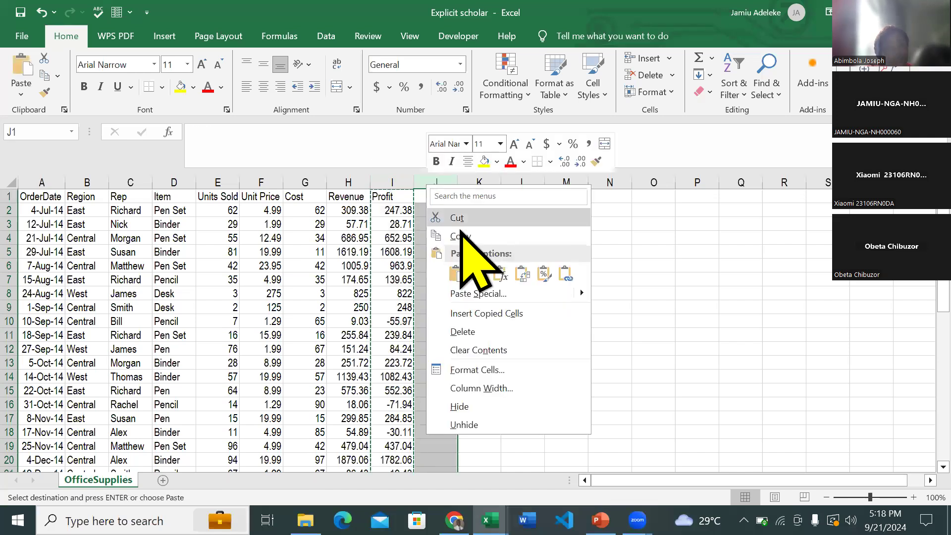
pyautogui.click(478, 274)
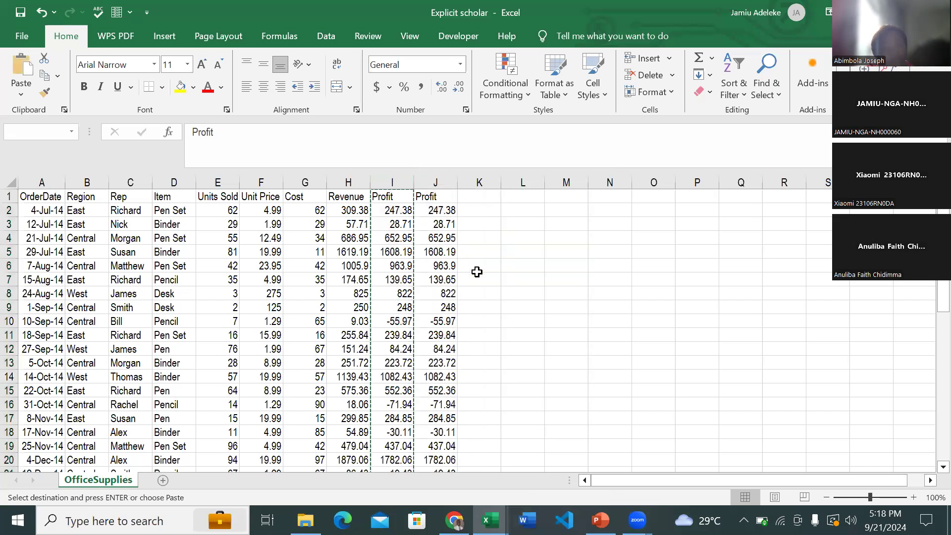
# - Delete the formula-based Profit column I, leaving the values-only copy beside Revenue
pyautogui.click(399, 182)
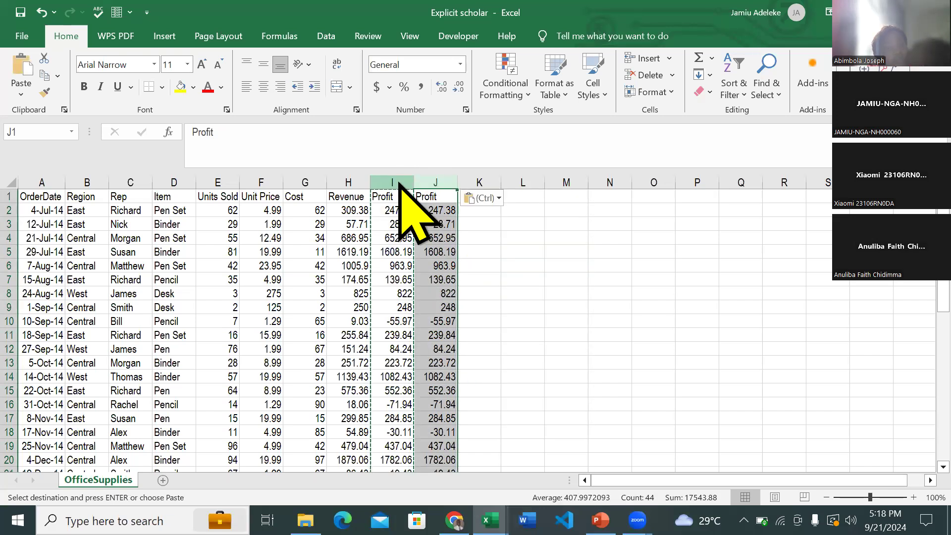
pyautogui.rightClick(399, 181)
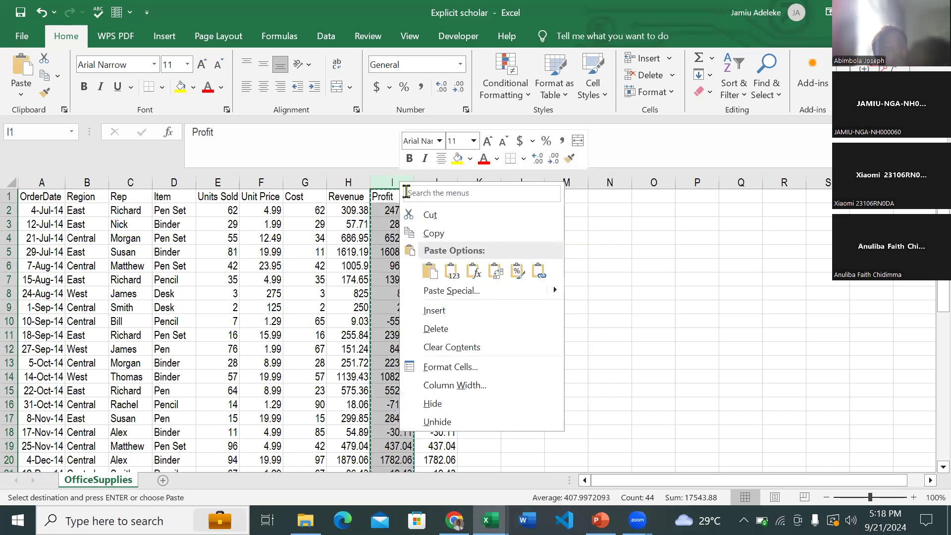
pyautogui.click(441, 329)
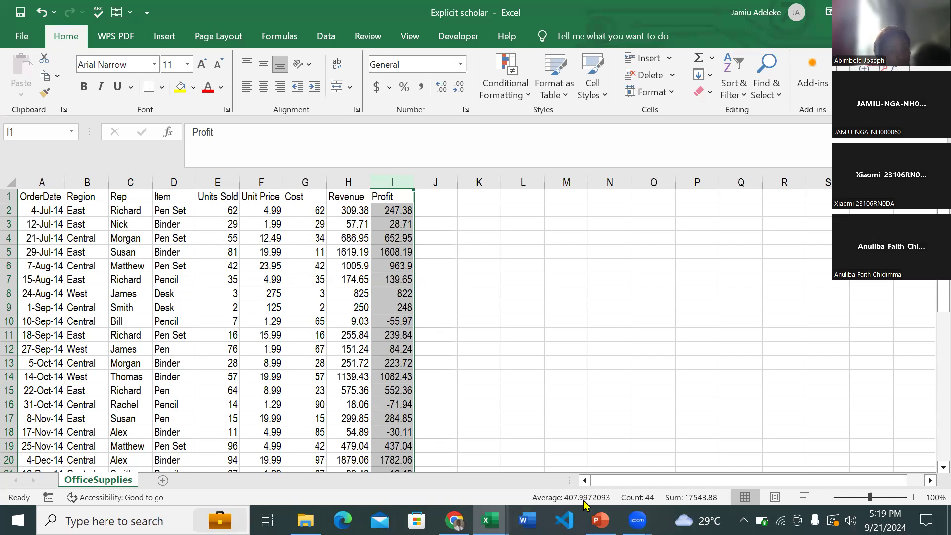
# - Look at the Course Outline slide in the PowerPoint slide show, return to the Excel workbook and deselect the Profit column
pyautogui.click(600, 520)
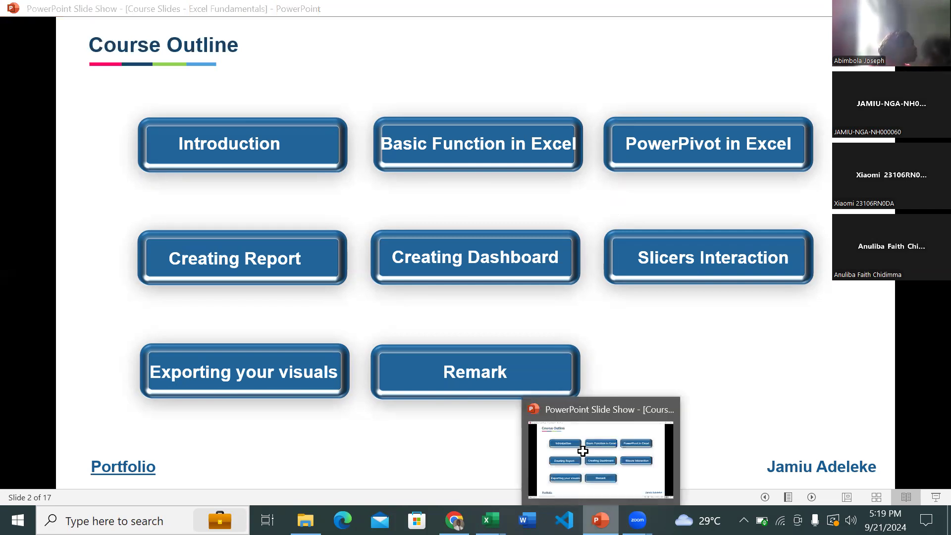
pyautogui.hotkey('alt', 'Tab')
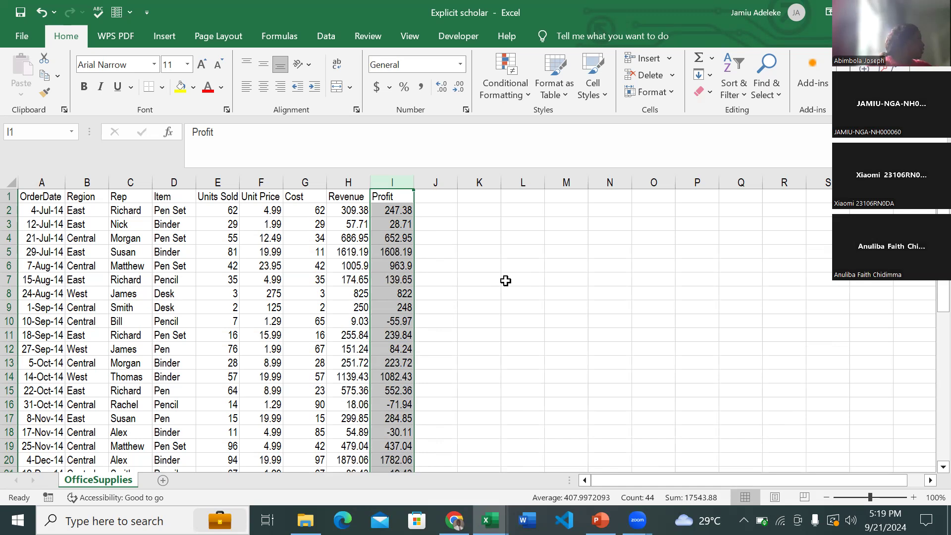
pyautogui.click(439, 236)
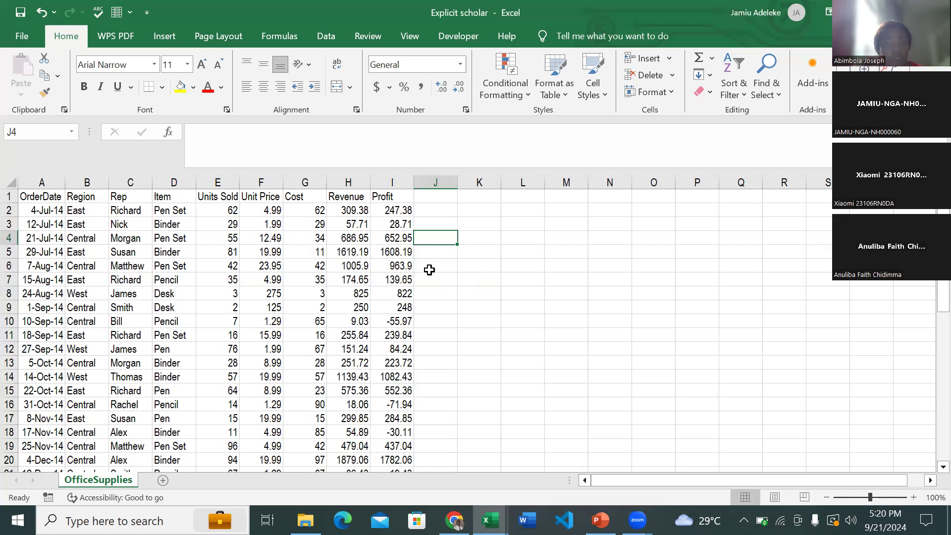
# - Convert the whole data range A1:I44 into a table, with the first row used as headers
pyautogui.click(50, 196)
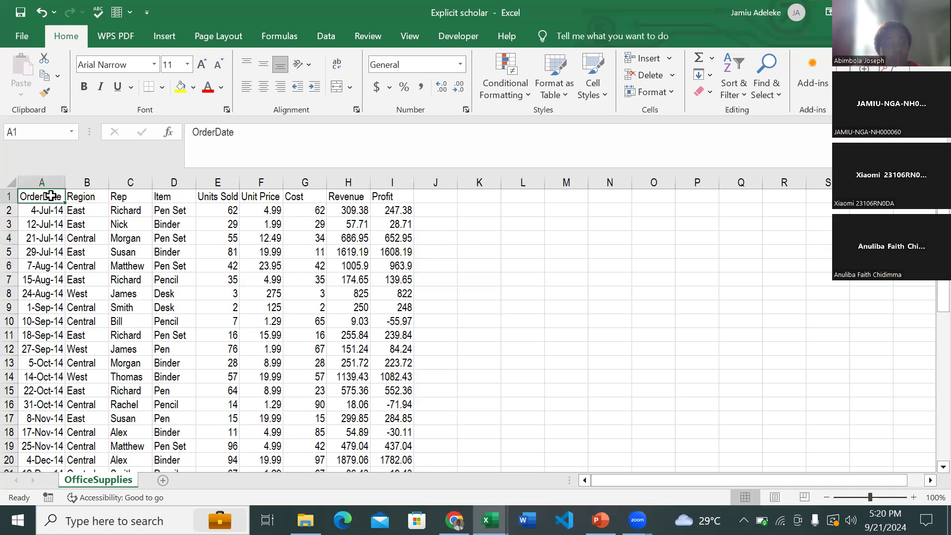
pyautogui.hotkey('shift', 'Right')
pyautogui.hotkey('shift', 'Right')
pyautogui.hotkey('shift', 'Right')
pyautogui.hotkey('shift', 'Right')
pyautogui.hotkey('shift', 'Right')
pyautogui.hotkey('shift', 'Right')
pyautogui.hotkey('shift', 'Right')
pyautogui.hotkey('shift', 'Right')
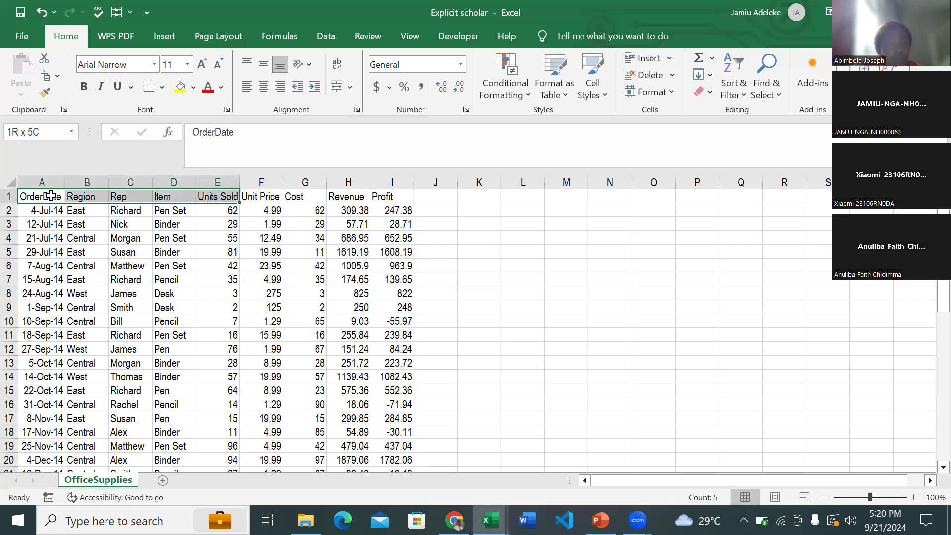
pyautogui.hotkey('shift', 'Down')
pyautogui.hotkey('shift', 'Down')
pyautogui.hotkey('shift', 'Down')
pyautogui.hotkey('shift', 'Down')
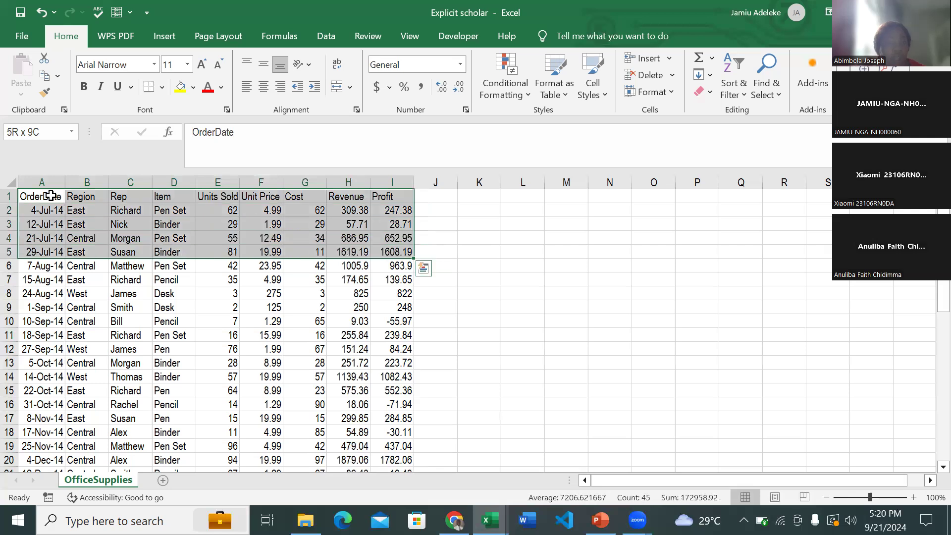
pyautogui.hotkey('shift', 'Down')
pyautogui.hotkey('shift', 'Down')
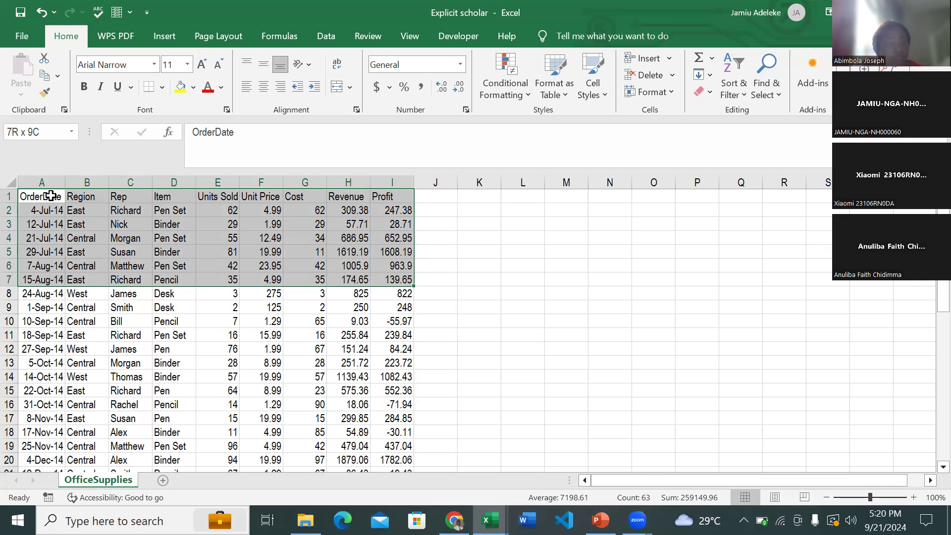
pyautogui.hotkey('ctrl', 'shift', 'Down')
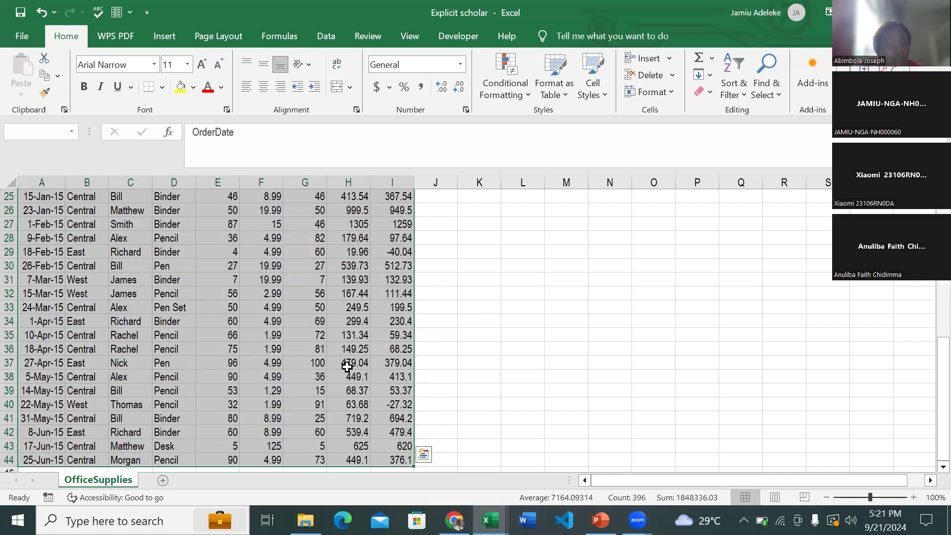
pyautogui.scroll(8, 347, 366)
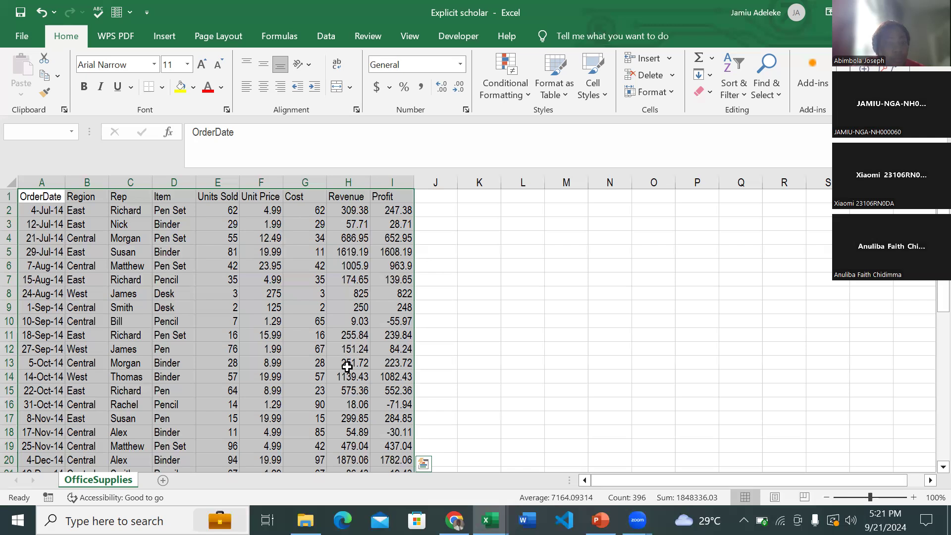
pyautogui.hotkey('ctrl', 'c')
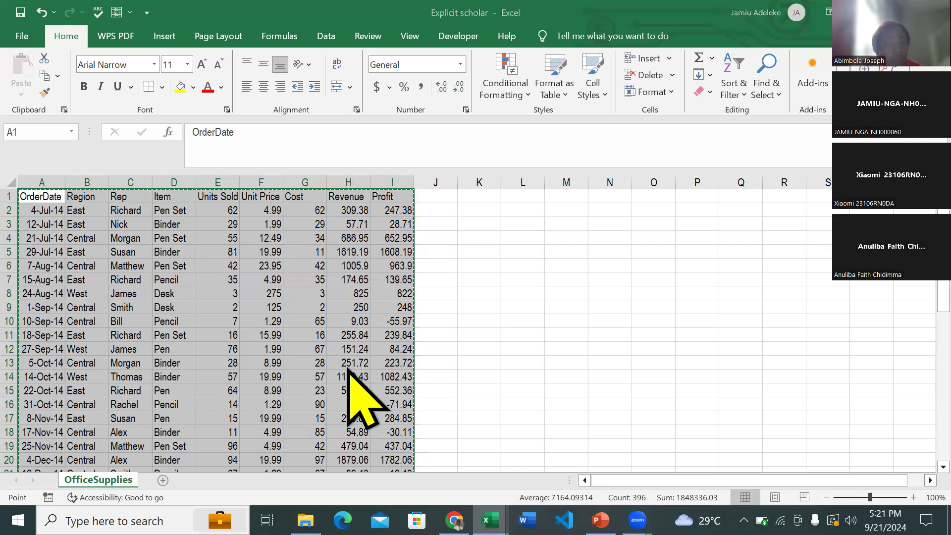
pyautogui.hotkey('ctrl', 't')
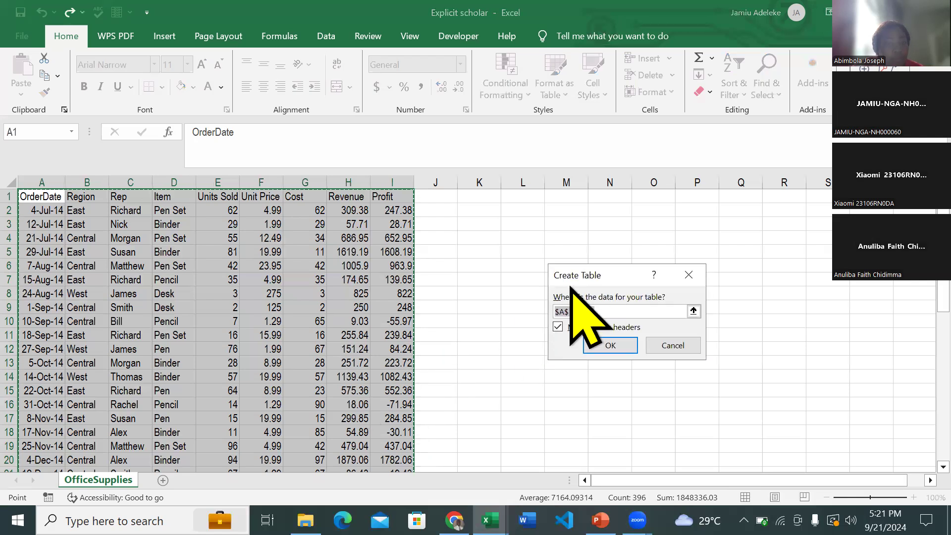
pyautogui.moveTo(585, 274); pyautogui.dragTo(510, 259)
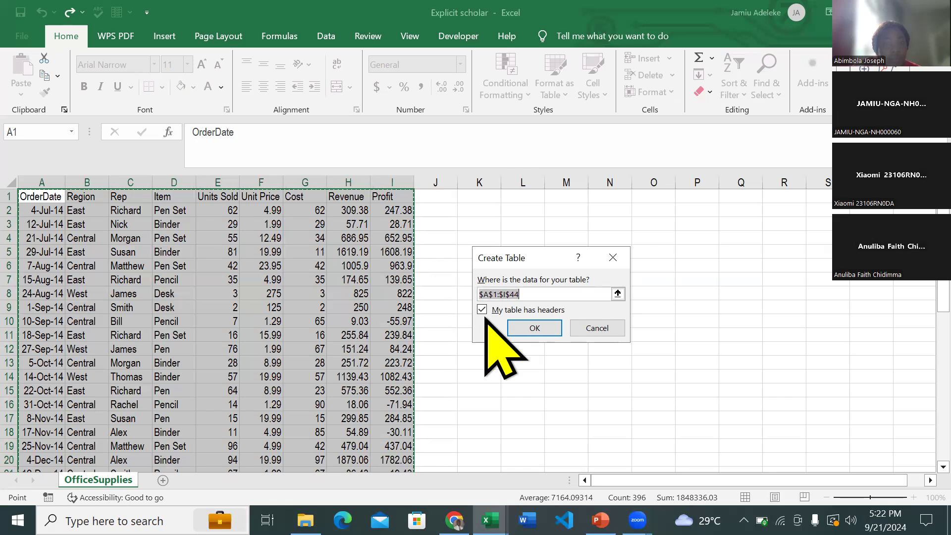
pyautogui.click(525, 328)
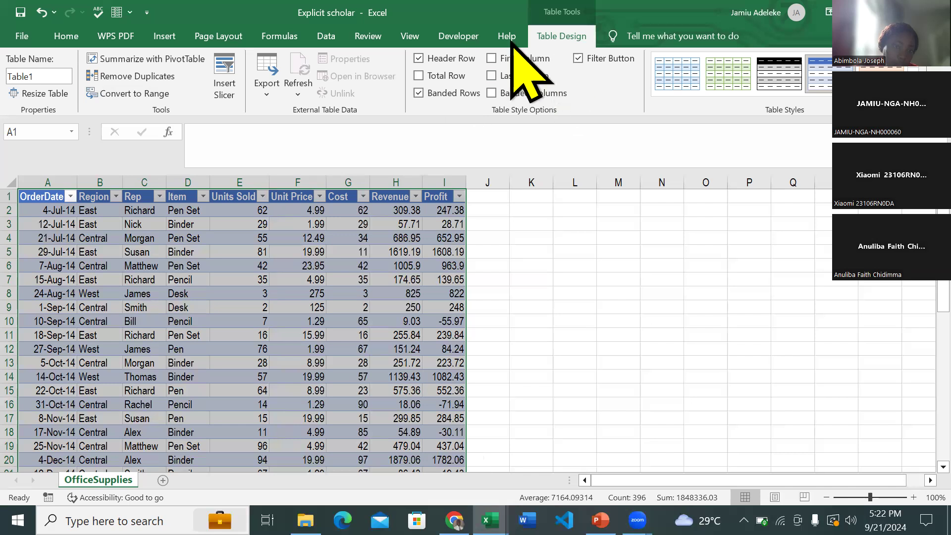
# - Try to rename the table as "Fact Table", with a space between the words
pyautogui.click(54, 76)
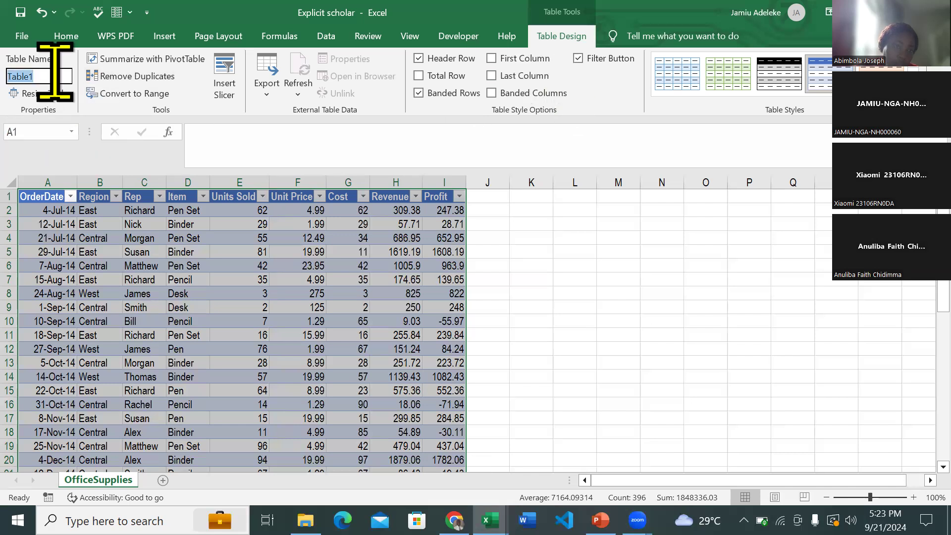
pyautogui.write('Fact Table')
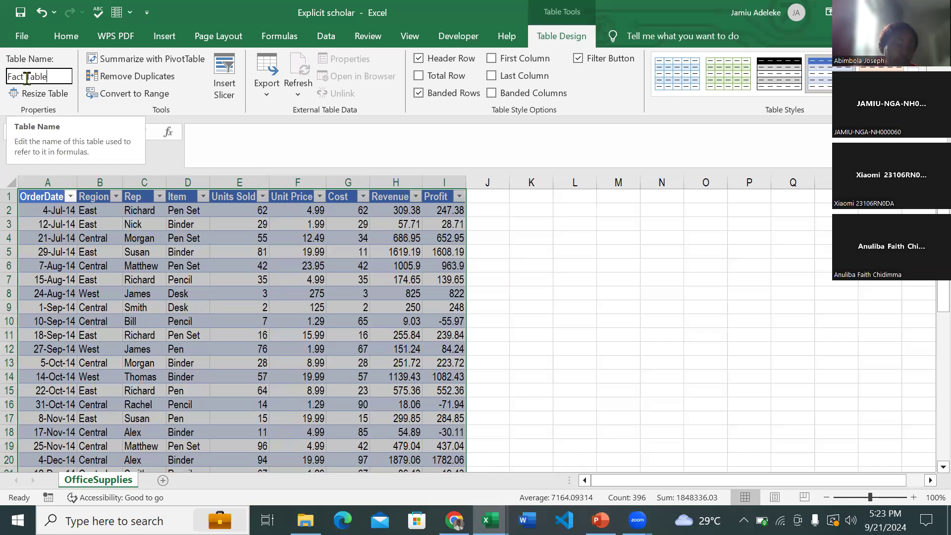
pyautogui.click(141, 178)
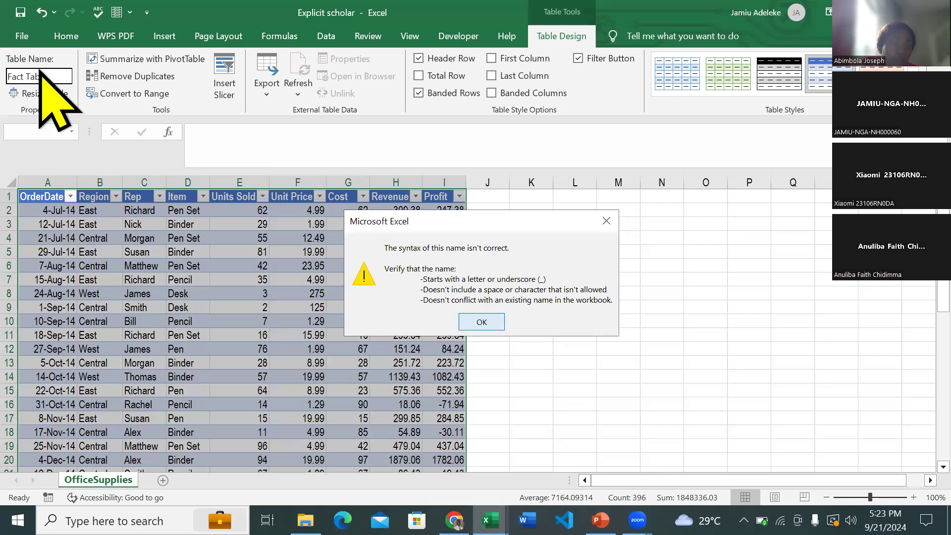
pyautogui.press('Return')
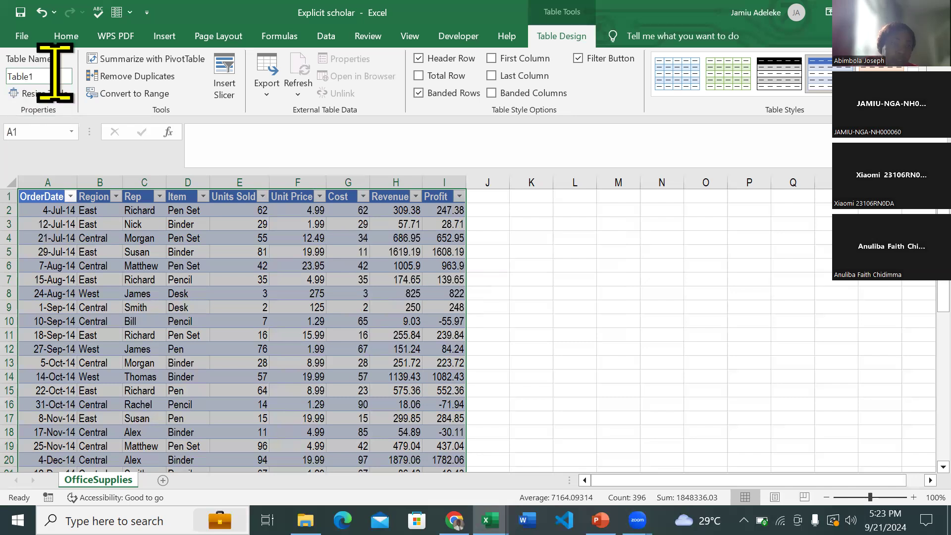
# - Name the OfficeSupplies data table FactTable
pyautogui.click(54, 74)
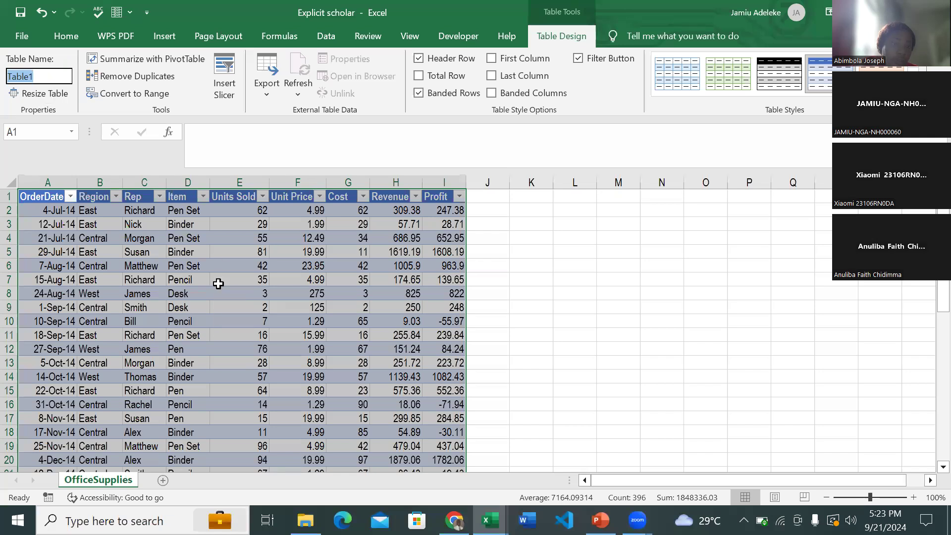
pyautogui.write('Fact')
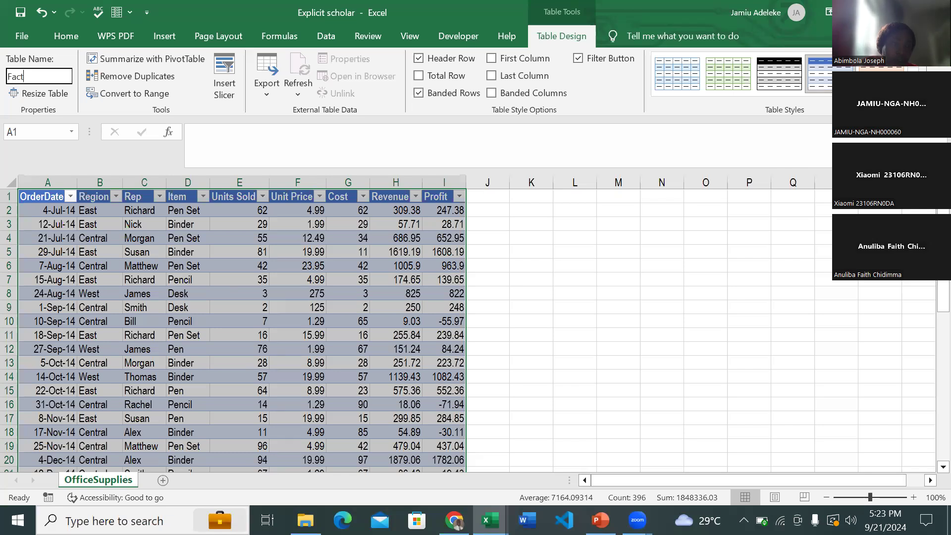
pyautogui.write('Table')
pyautogui.press('Return')
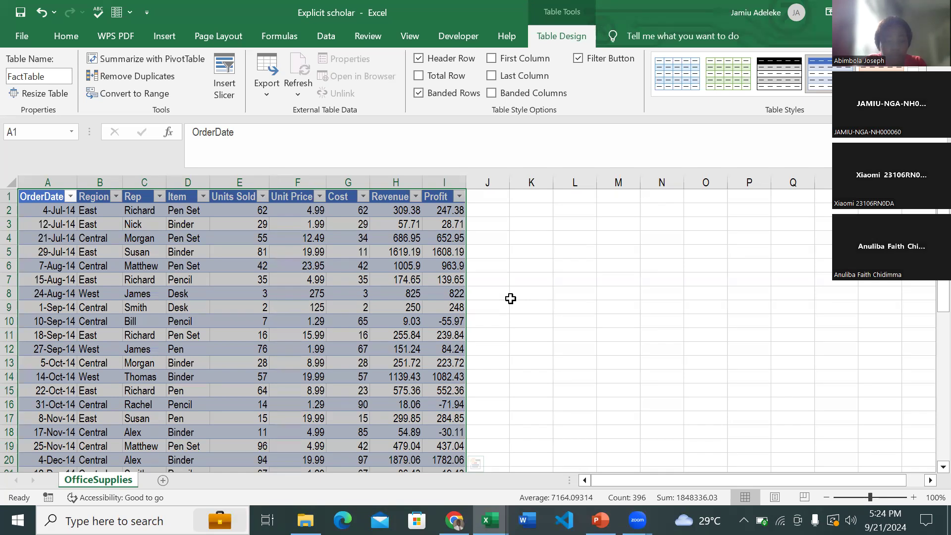
# - Look over the table rows and the Course Outline slide in the PowerPoint slide show, and return to the Excel workbook
pyautogui.scroll(-9, 510, 297)
pyautogui.scroll(8, 510, 297)
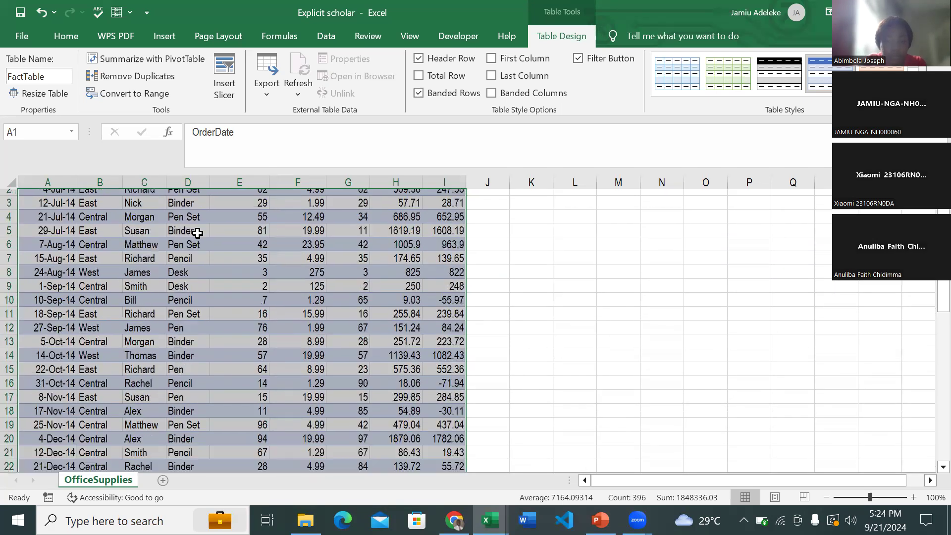
pyautogui.scroll(1, 134, 238)
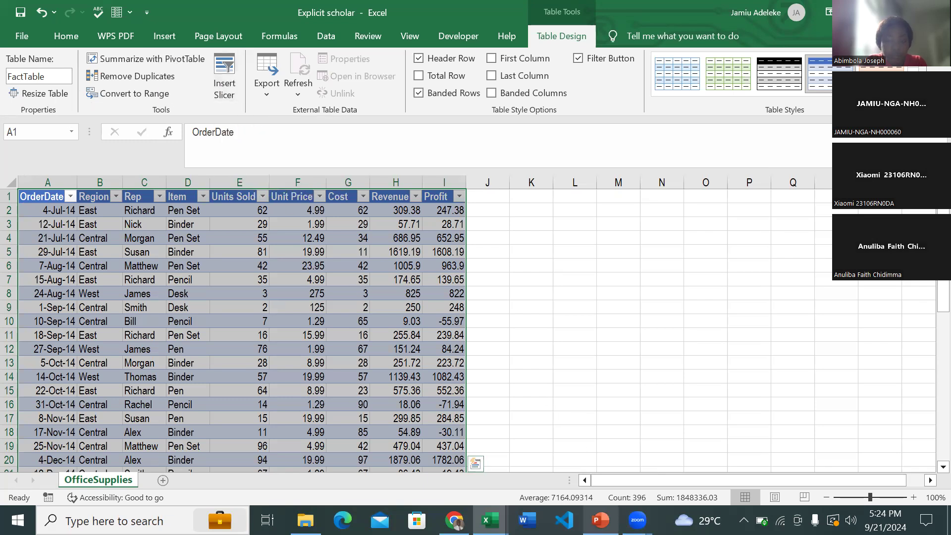
pyautogui.click(600, 520)
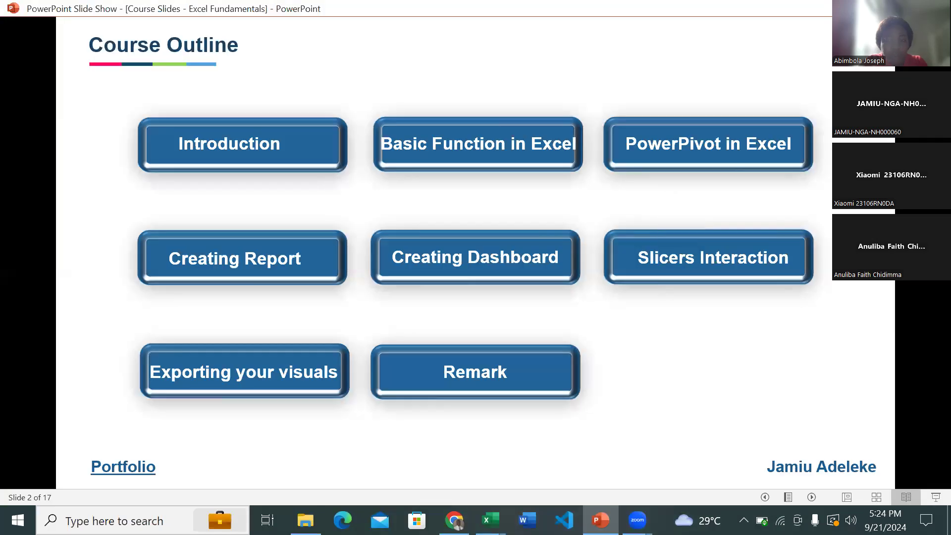
pyautogui.click(600, 520)
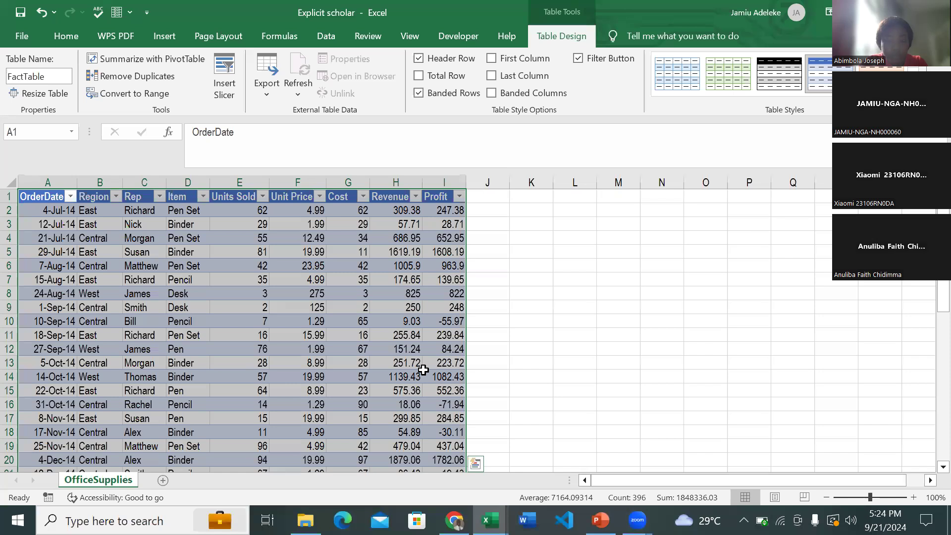
# - Create a PivotTable from FactTable on a new worksheet and move that sheet after OfficeSupplies
pyautogui.click(162, 37)
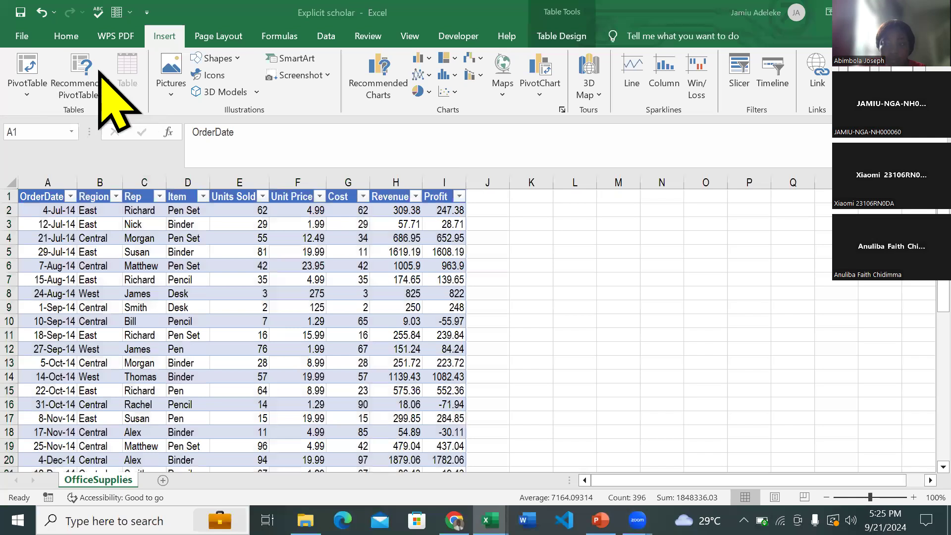
pyautogui.click(28, 74)
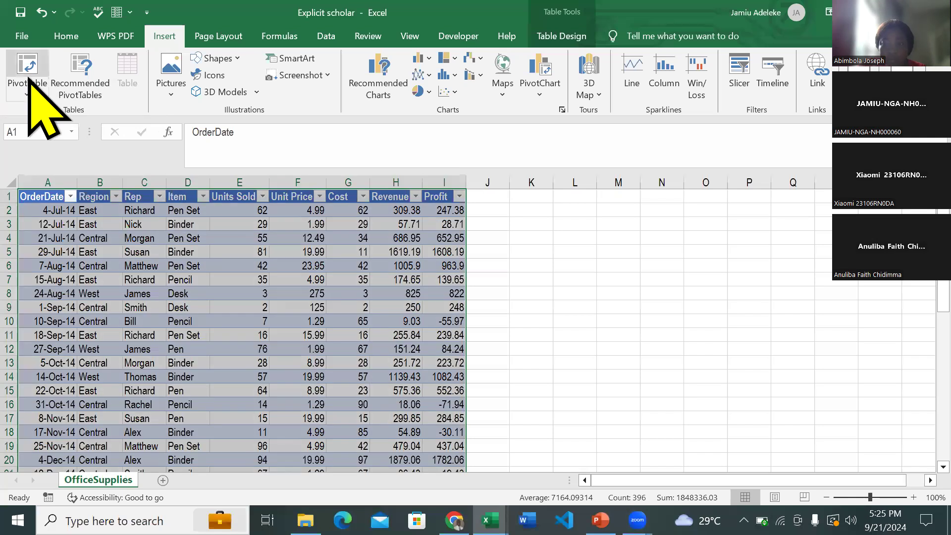
pyautogui.click(27, 88)
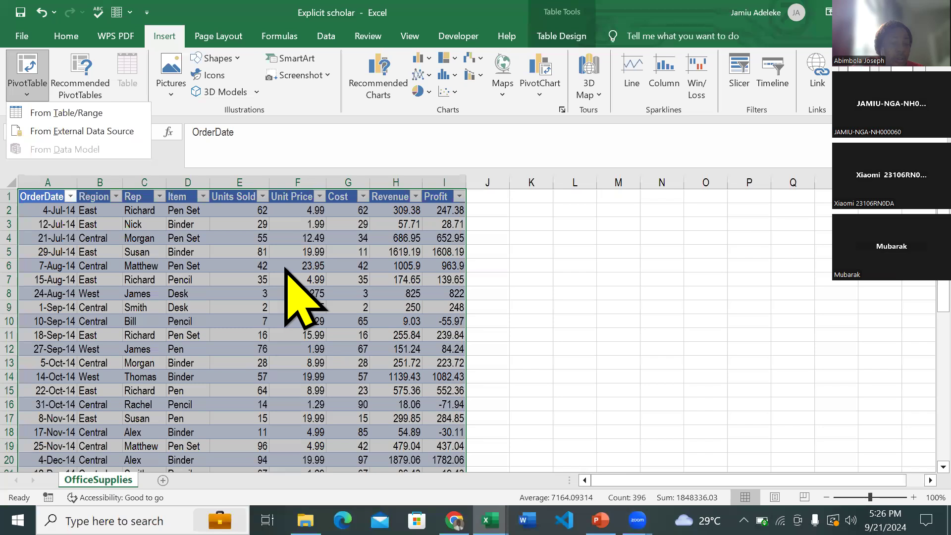
pyautogui.click(98, 118)
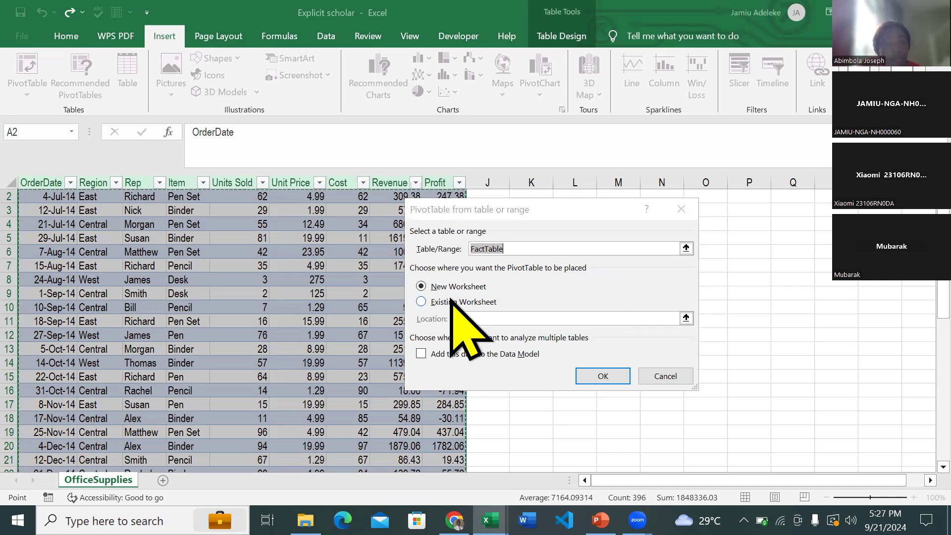
pyautogui.click(521, 211)
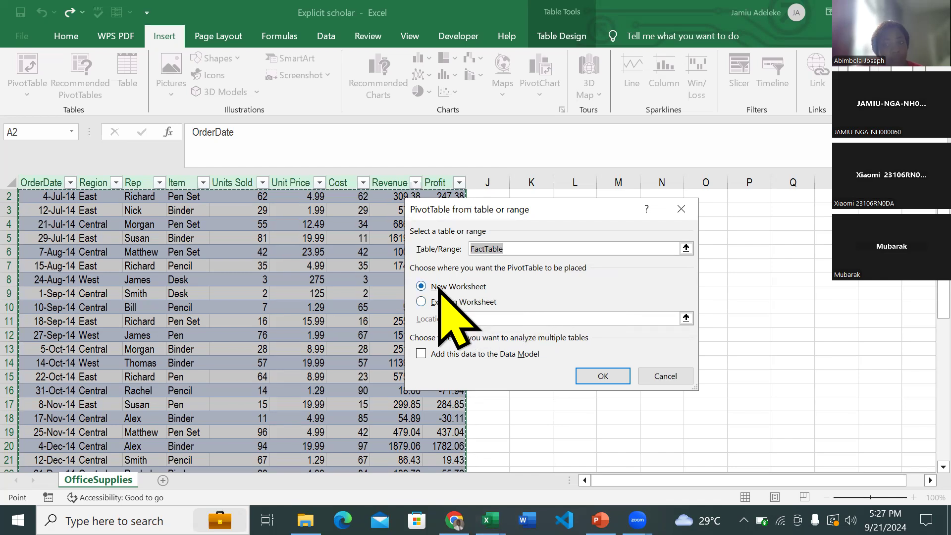
pyautogui.click(604, 375)
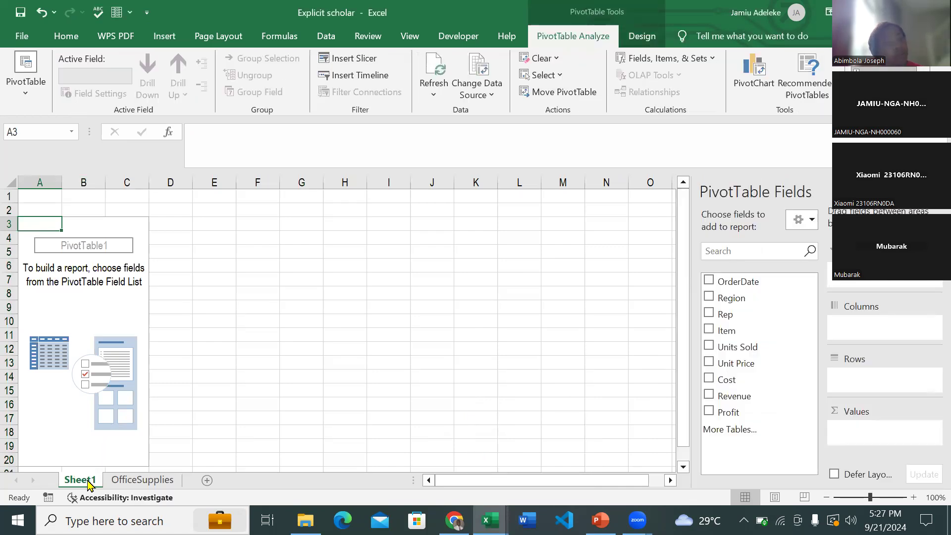
pyautogui.moveTo(88, 484); pyautogui.dragTo(193, 486)
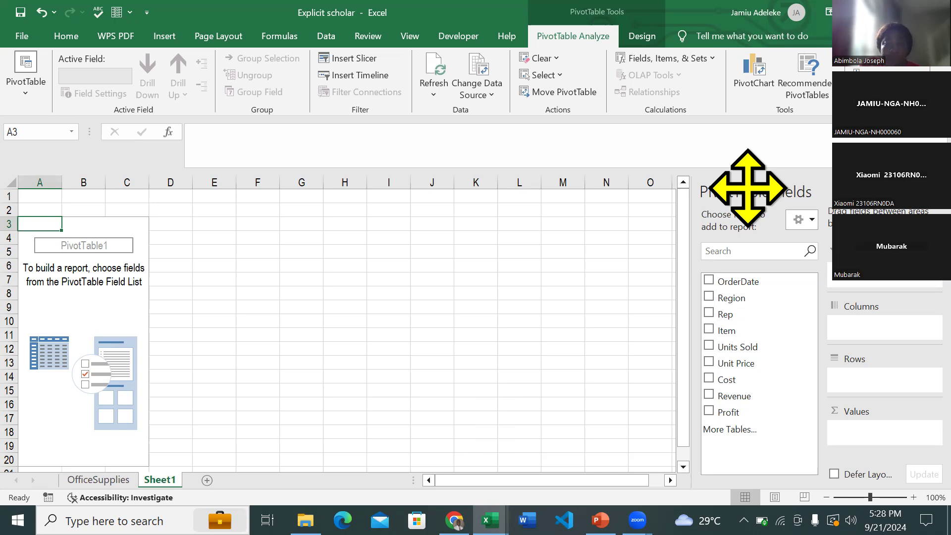
# - Review the available PivotTable source options from the OfficeSupplies sheet and return to Sheet1
pyautogui.click(166, 37)
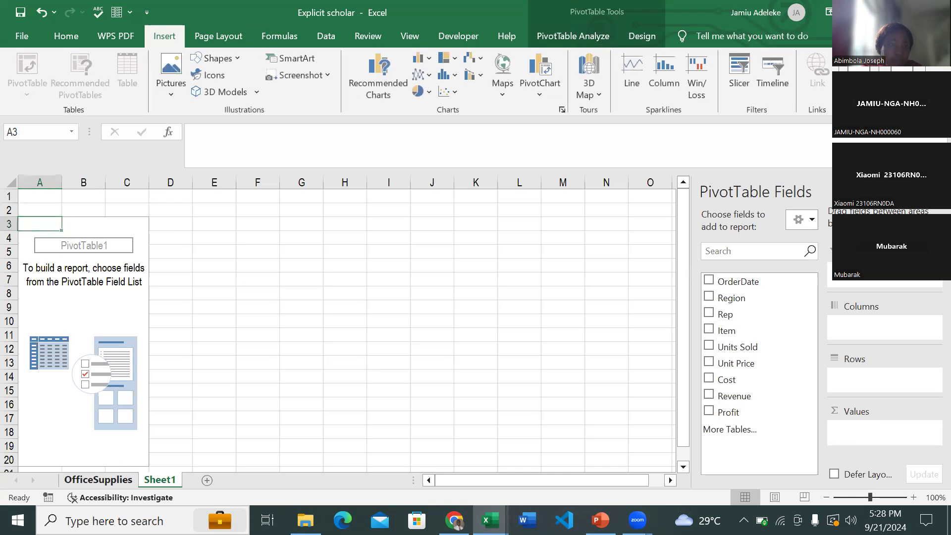
pyautogui.click(98, 480)
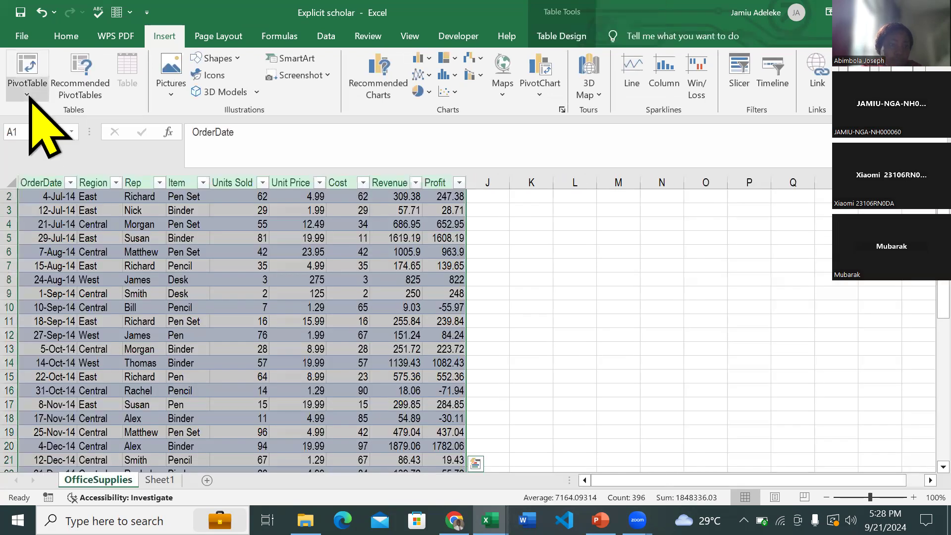
pyautogui.click(27, 92)
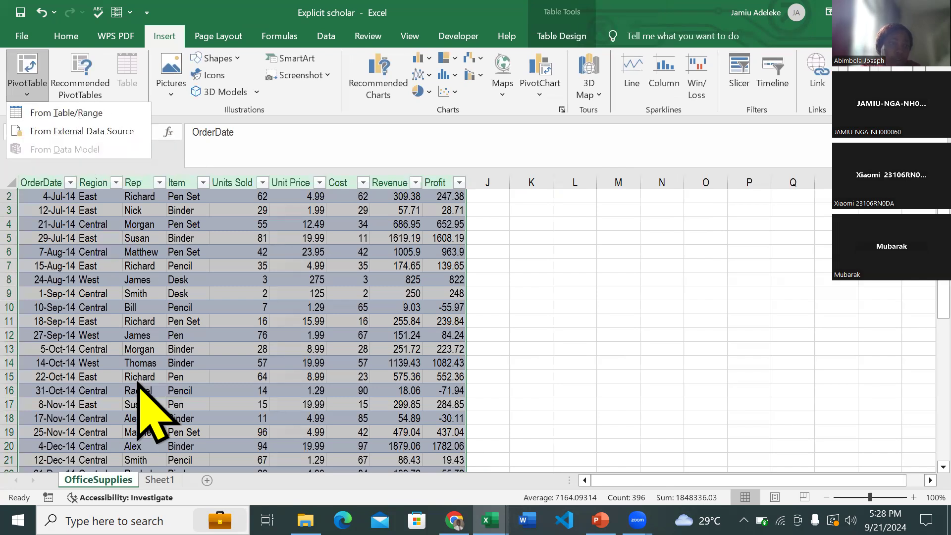
pyautogui.click(160, 480)
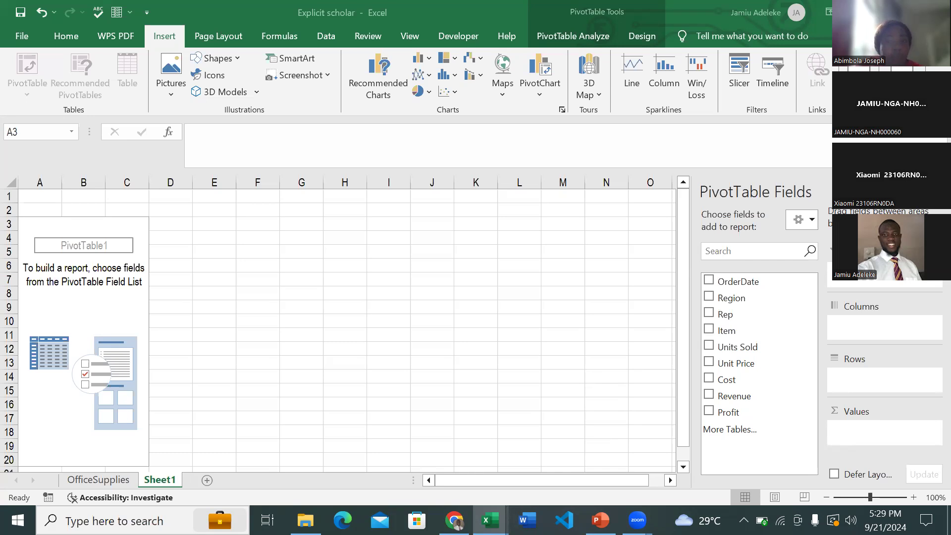
# - Look at the finished SuperStore Sales Analysis dashboard and the Course Outline slide in PowerPoint, and return to the Explicit scholar workbook
pyautogui.moveTo(489, 521)
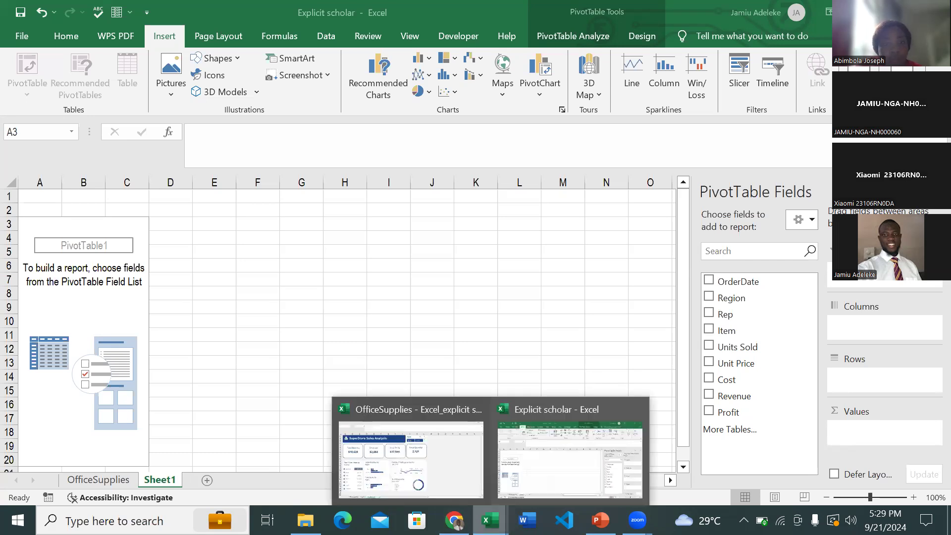
pyautogui.click(440, 466)
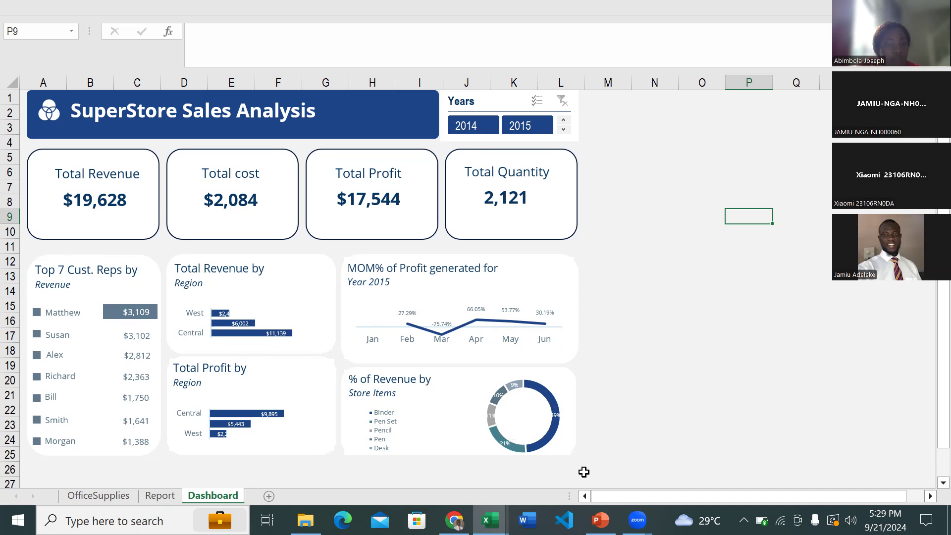
pyautogui.click(601, 521)
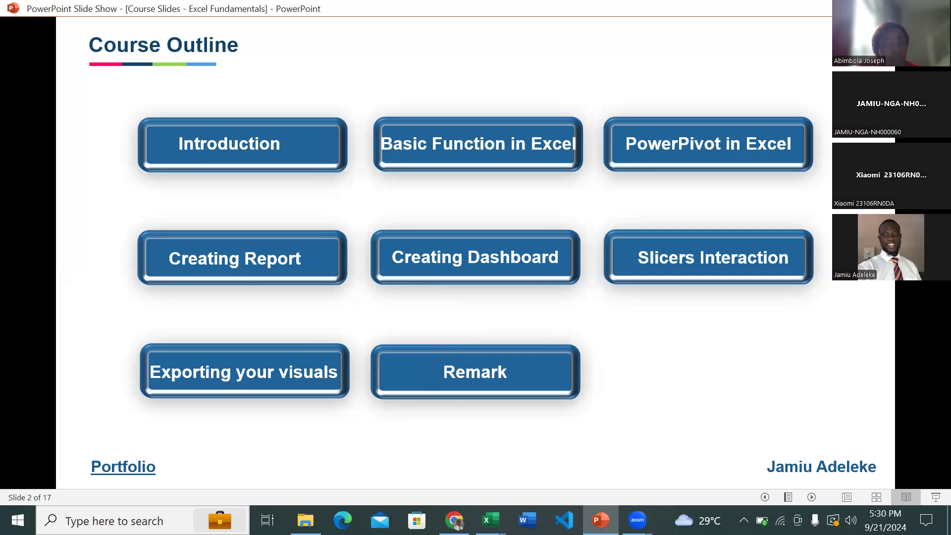
pyautogui.click(637, 521)
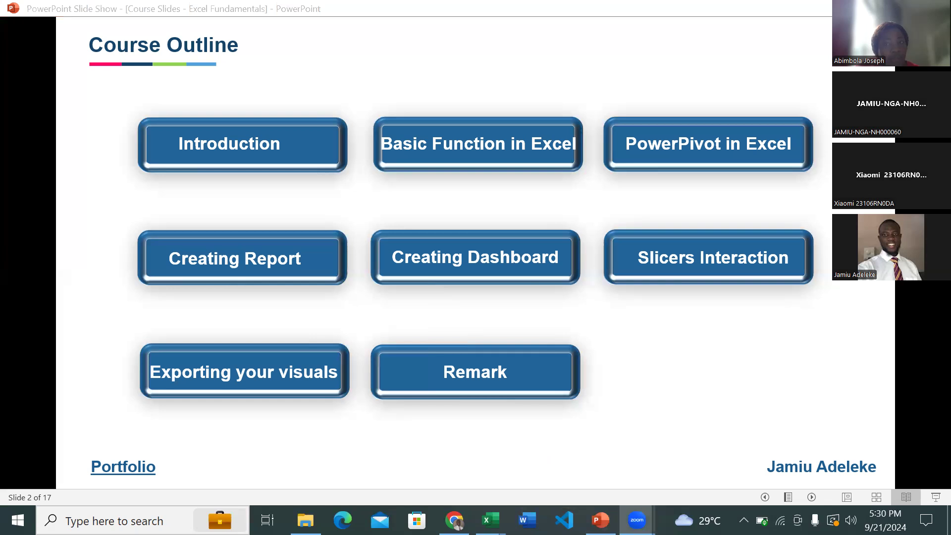
pyautogui.click(600, 520)
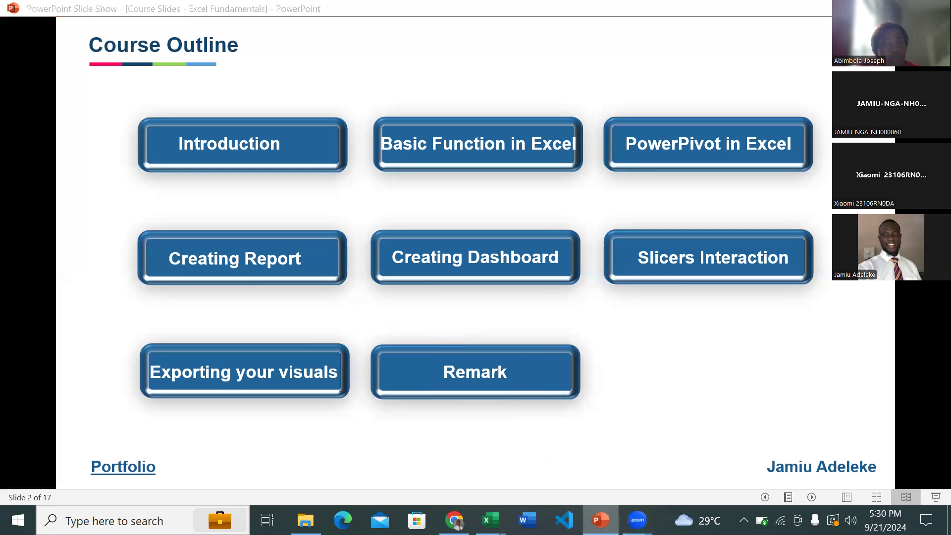
pyautogui.click(490, 520)
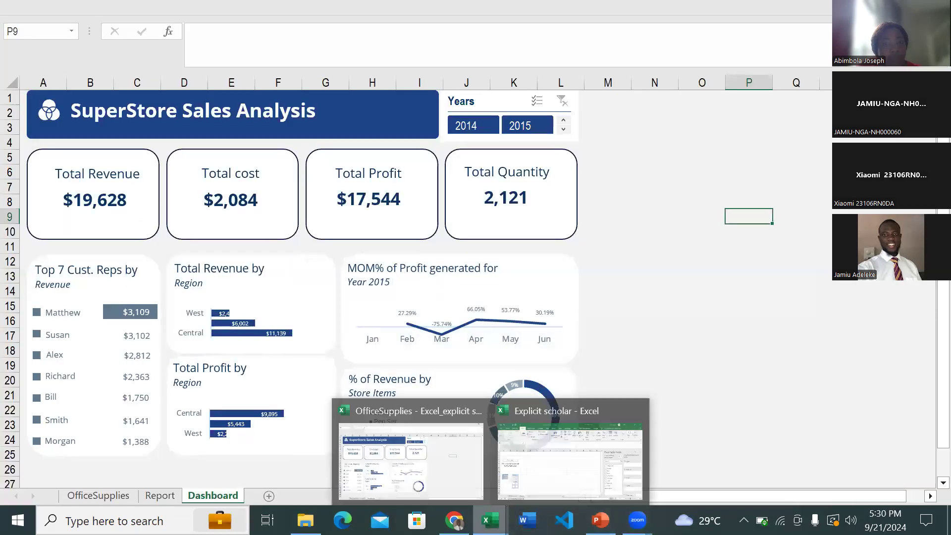
pyautogui.click(569, 460)
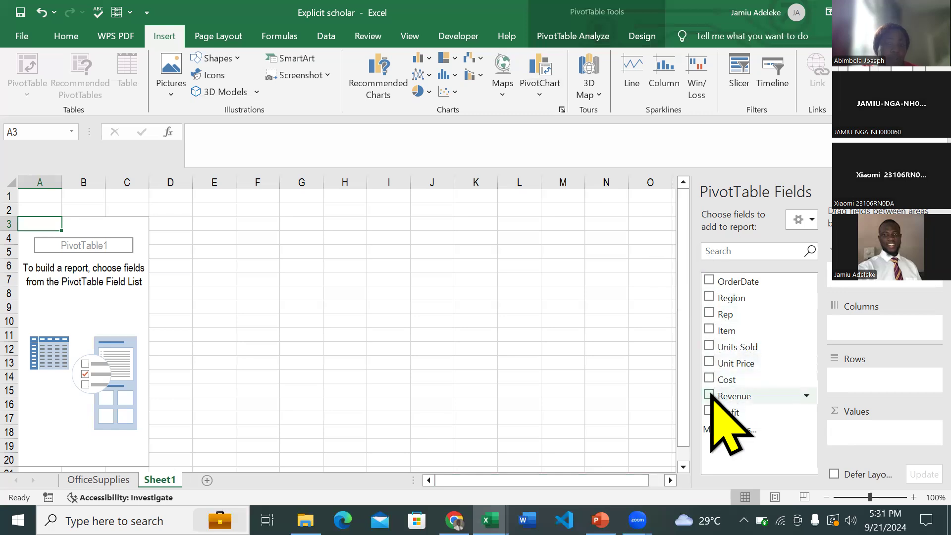
# - Add the Revenue field to the PivotTable's values and rename its header in A3 as Sales
pyautogui.click(709, 395)
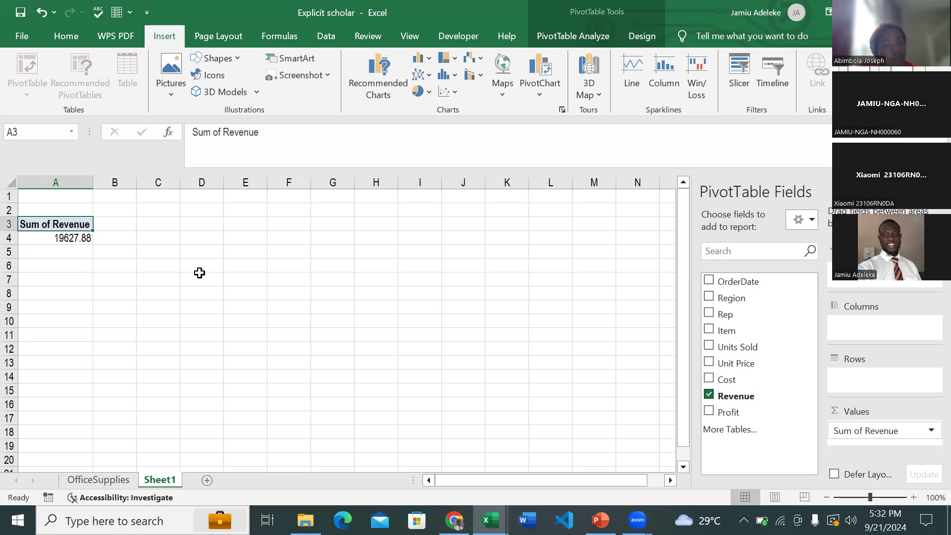
pyautogui.click(272, 133)
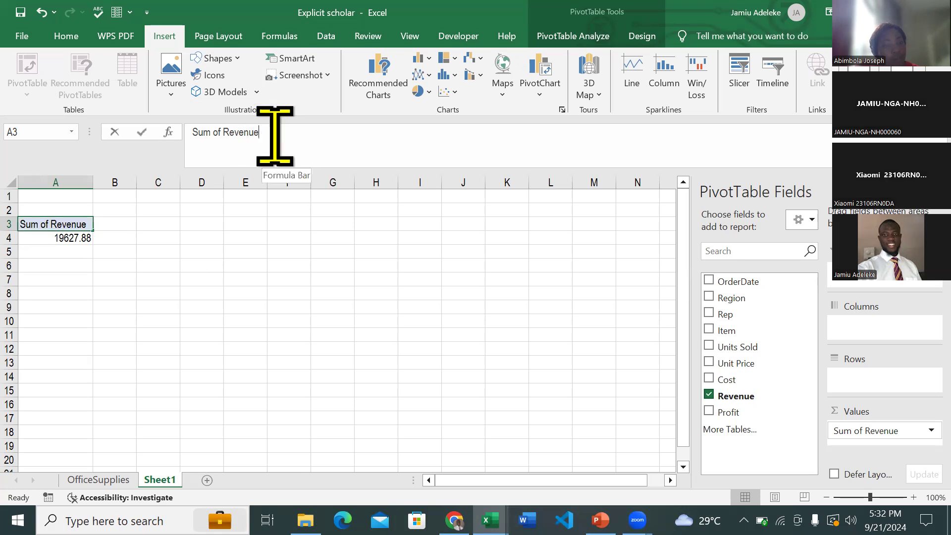
pyautogui.moveTo(272, 134); pyautogui.dragTo(191, 132)
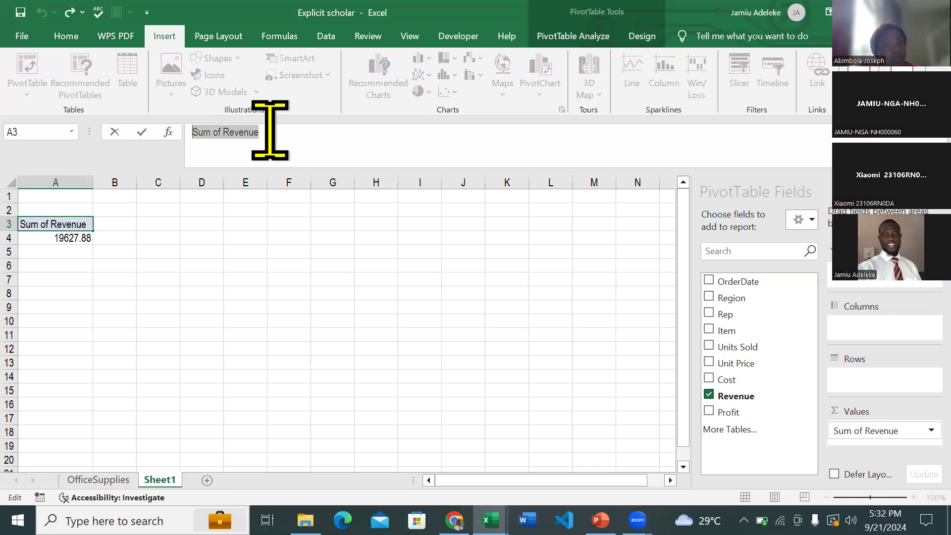
pyautogui.press('BackSpace')
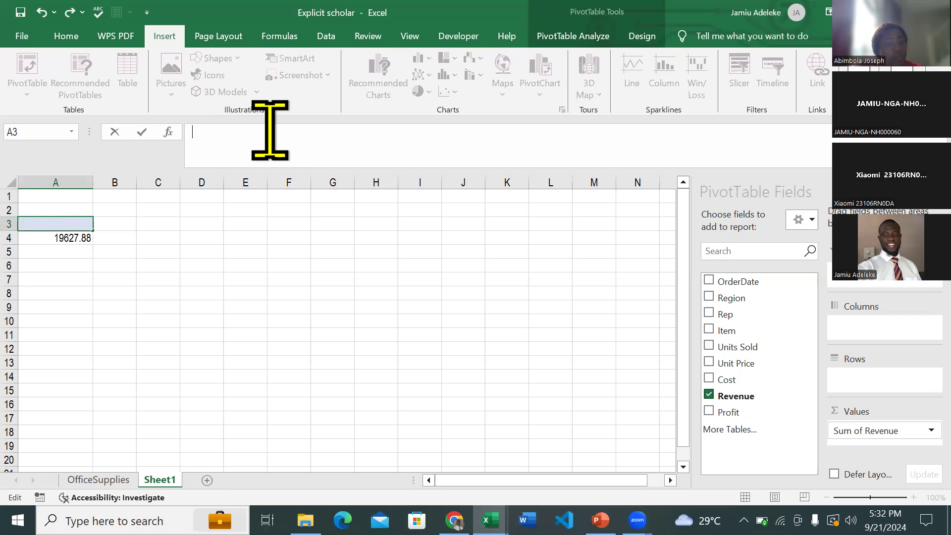
pyautogui.write('Sales')
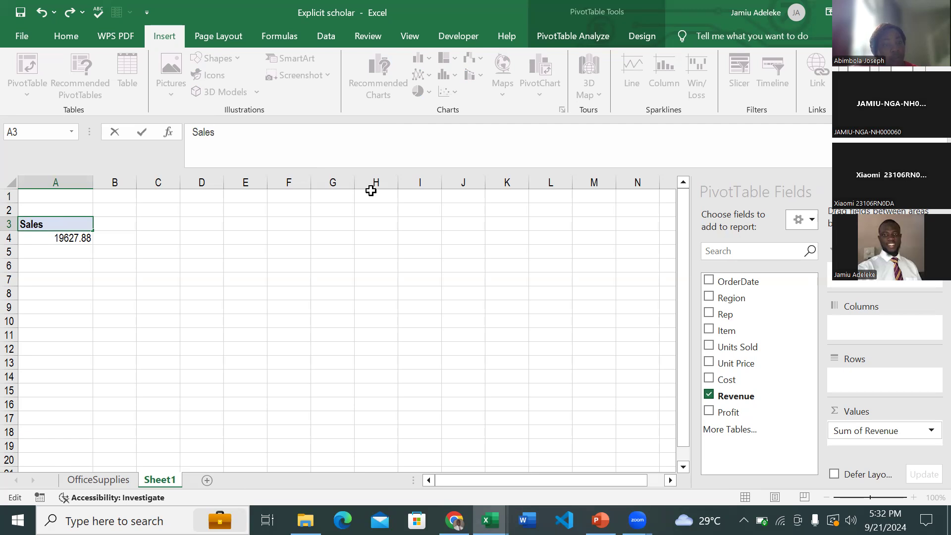
pyautogui.press('Return')
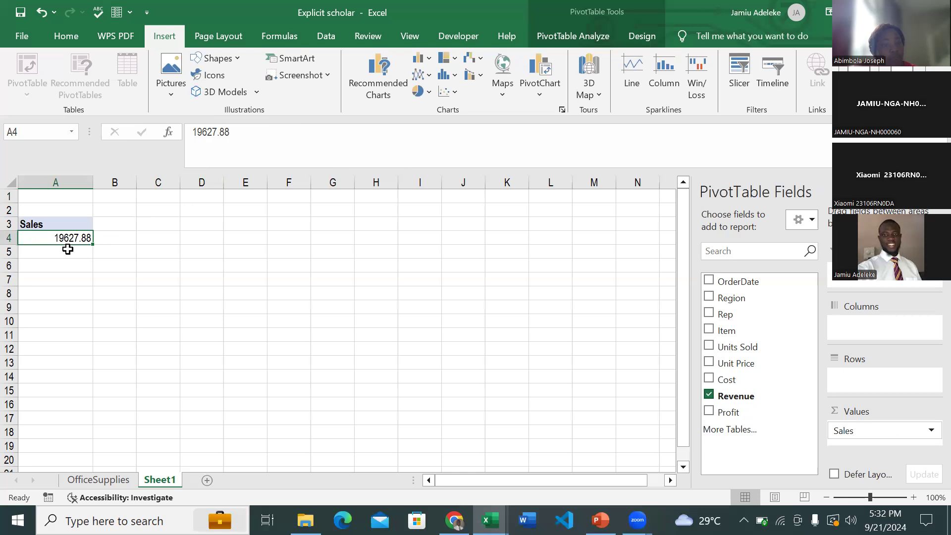
# - Format the Sales total in A4 as dollar accounting with a thousands separator and no decimal places
pyautogui.click(67, 35)
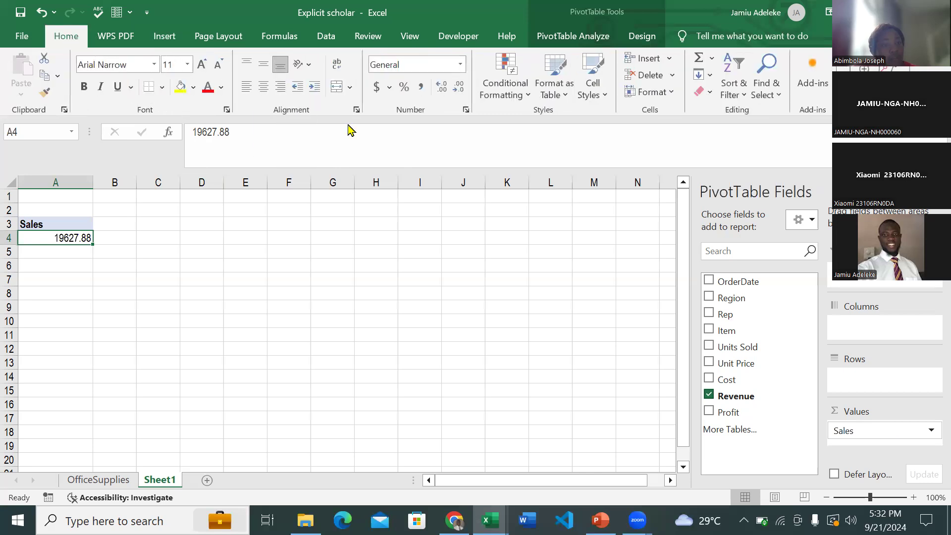
pyautogui.click(421, 88)
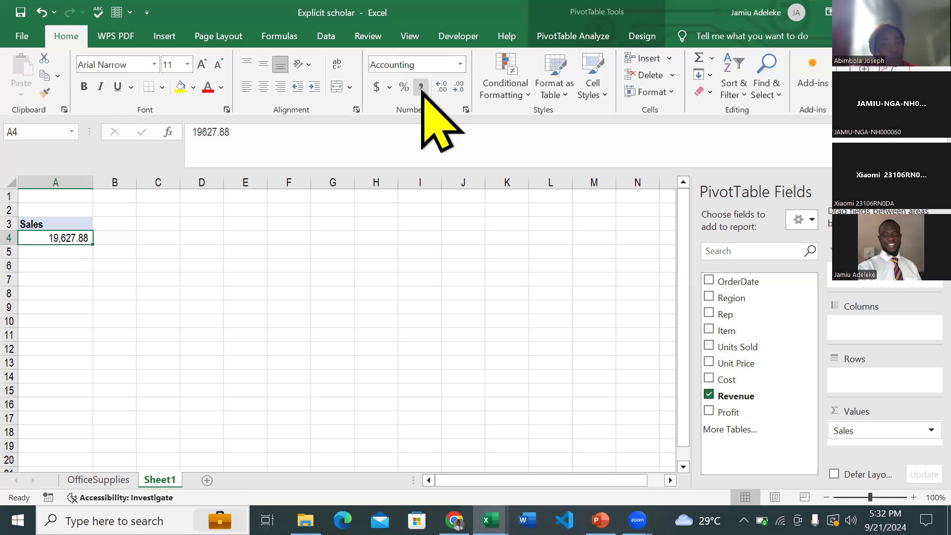
pyautogui.click(376, 89)
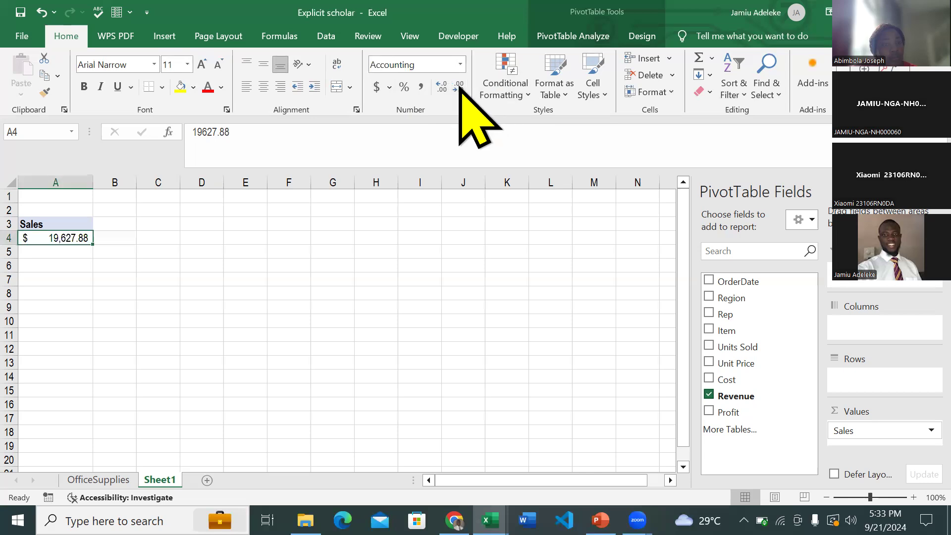
pyautogui.click(458, 88)
pyautogui.click(458, 89)
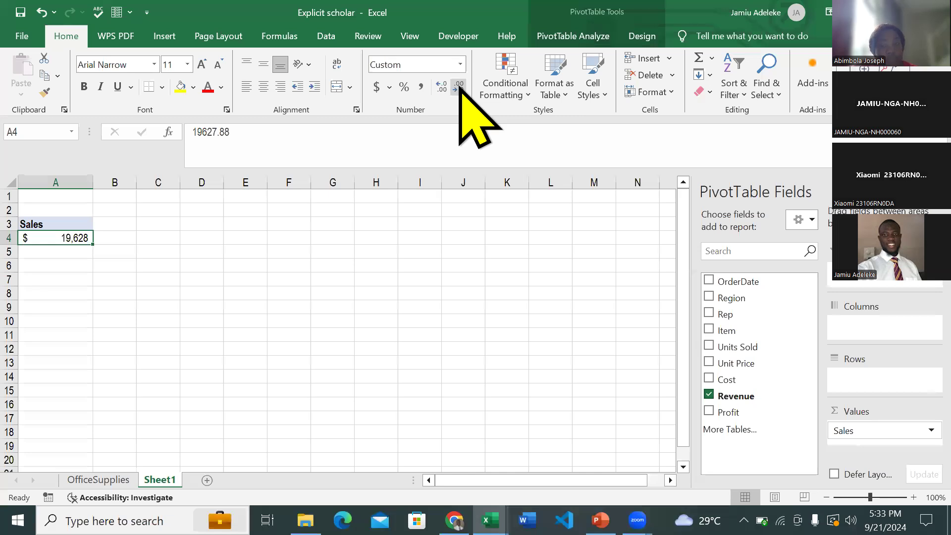
# - Copy the Sales PivotTable in A3:A4 to C3 and replace the copy's Revenue value field with Profit
pyautogui.click(75, 226)
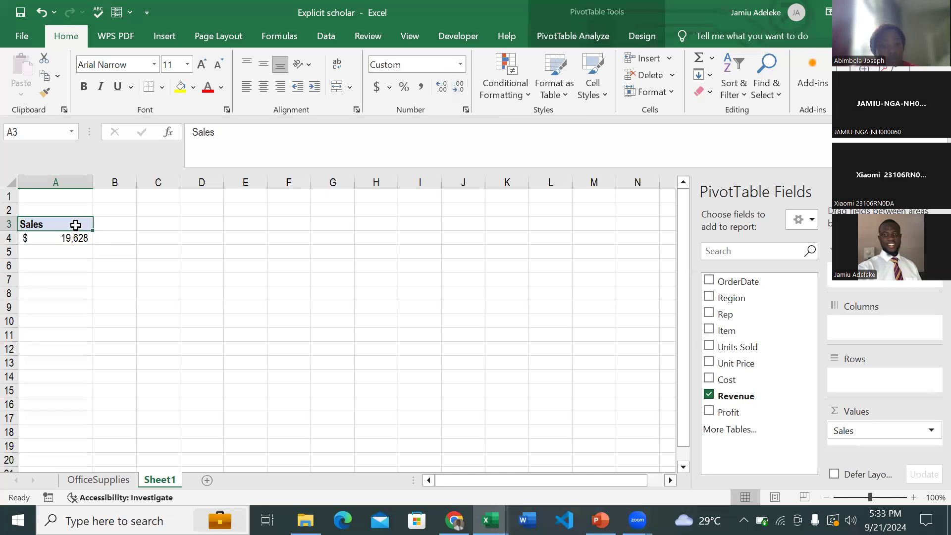
pyautogui.moveTo(75, 225); pyautogui.dragTo(75, 235)
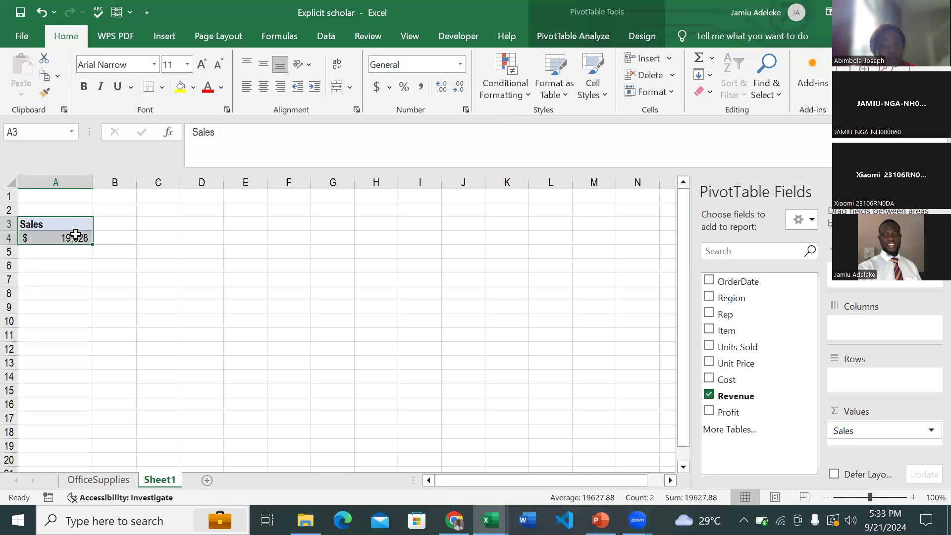
pyautogui.moveTo(76, 234)
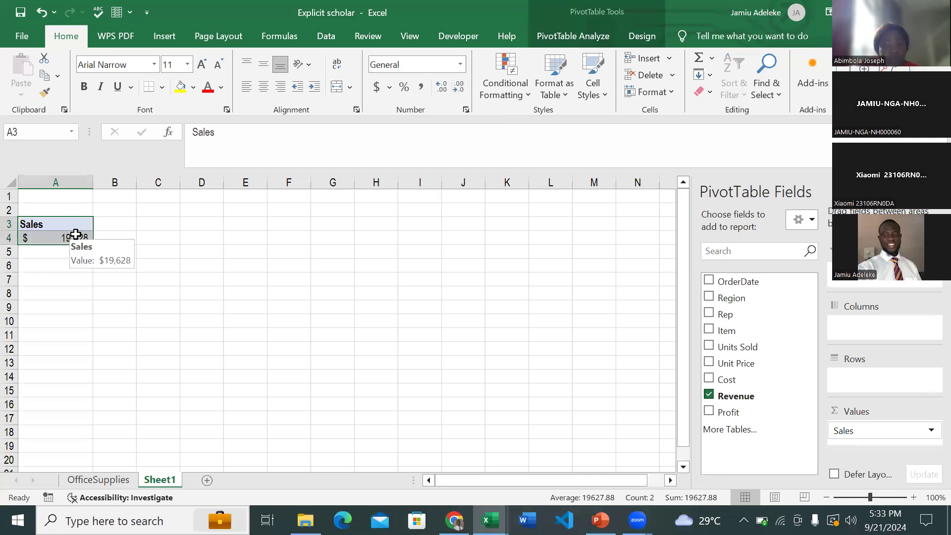
pyautogui.click(159, 223)
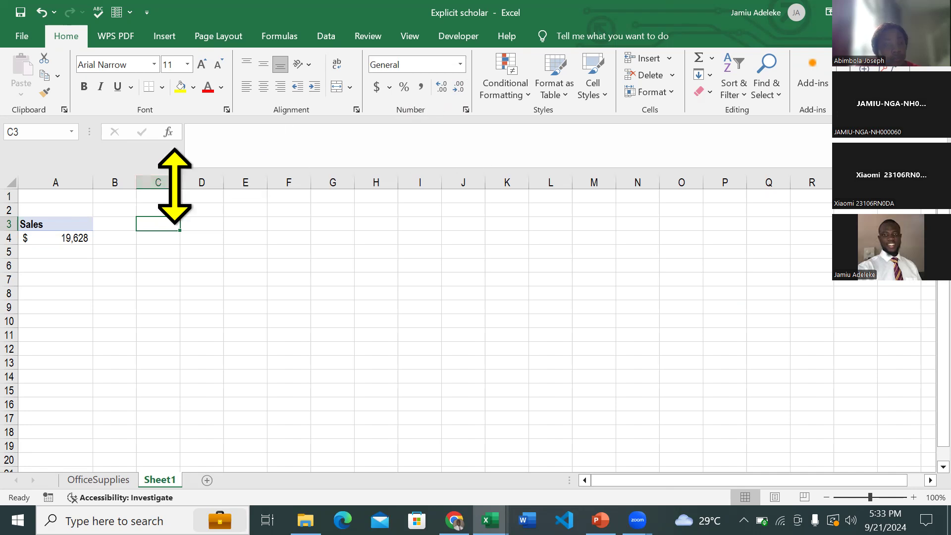
pyautogui.moveTo(74, 226); pyautogui.dragTo(74, 239)
pyautogui.hotkey('ctrl', 'c')
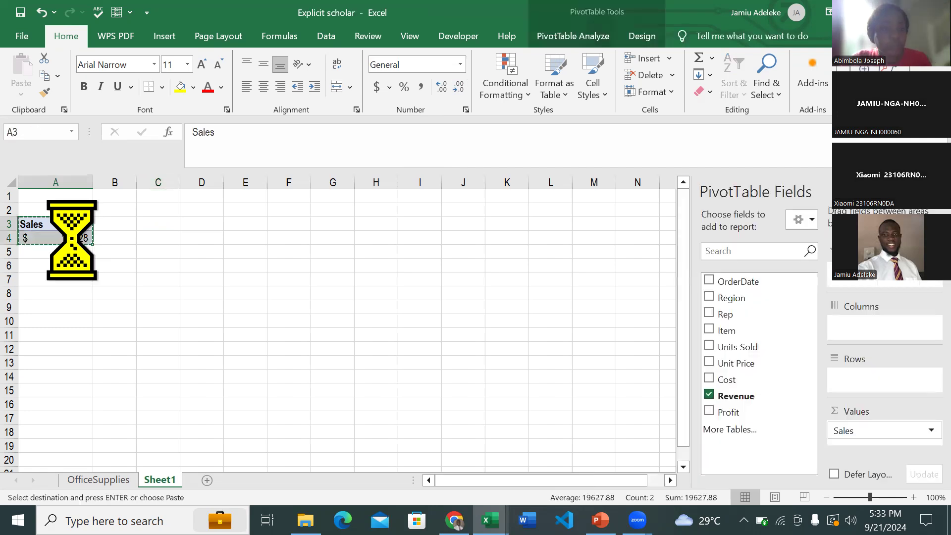
pyautogui.click(148, 226)
pyautogui.hotkey('ctrl', 'v')
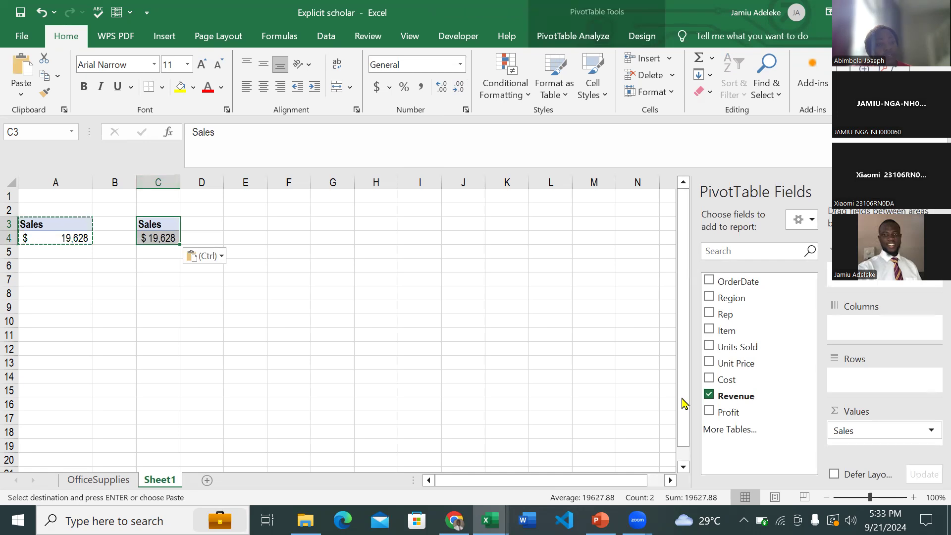
pyautogui.click(709, 395)
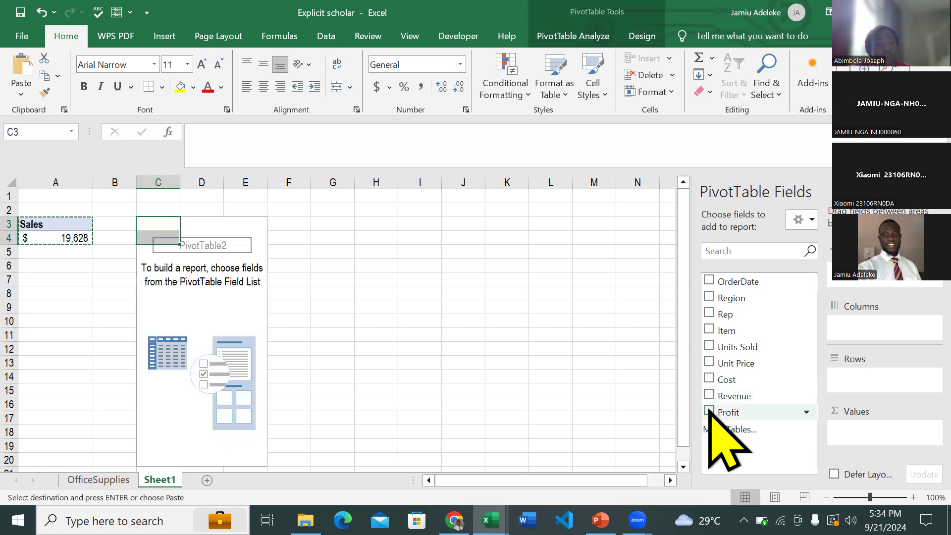
pyautogui.click(709, 412)
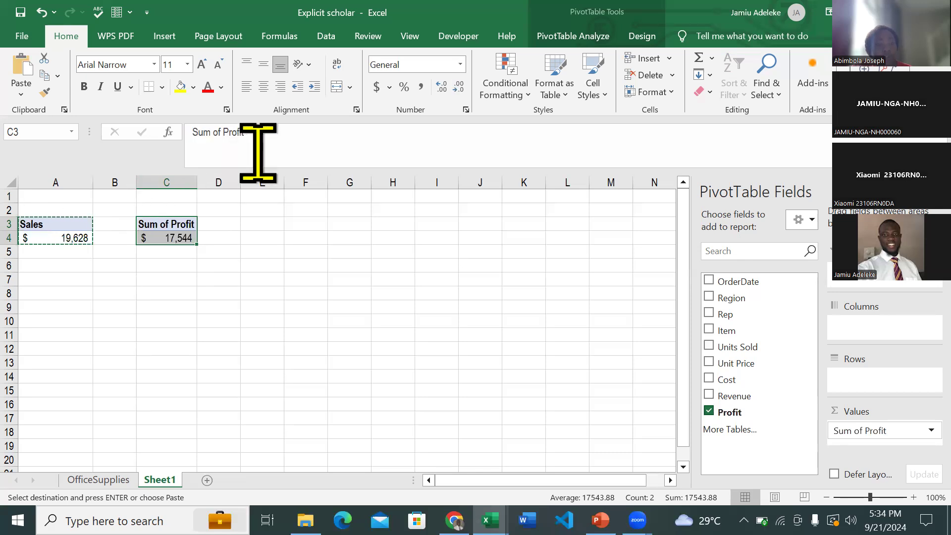
# - Rename the value header of the PivotTable in C3 as Profit
pyautogui.click(241, 142)
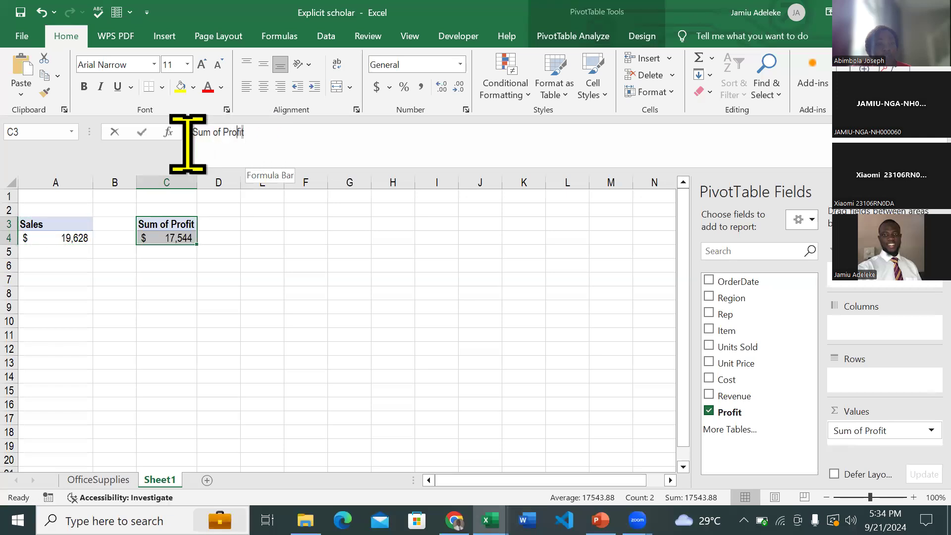
pyautogui.moveTo(188, 144); pyautogui.dragTo(186, 144)
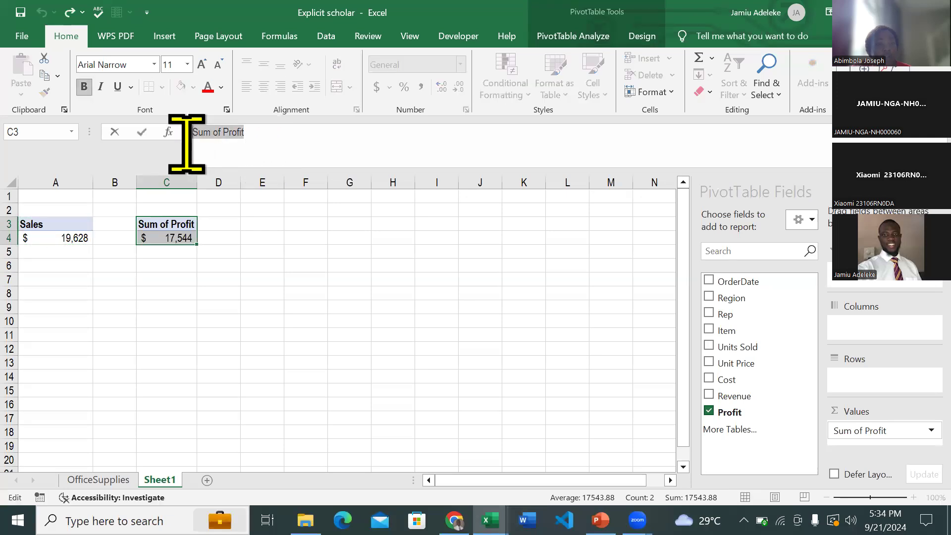
pyautogui.write('Profit')
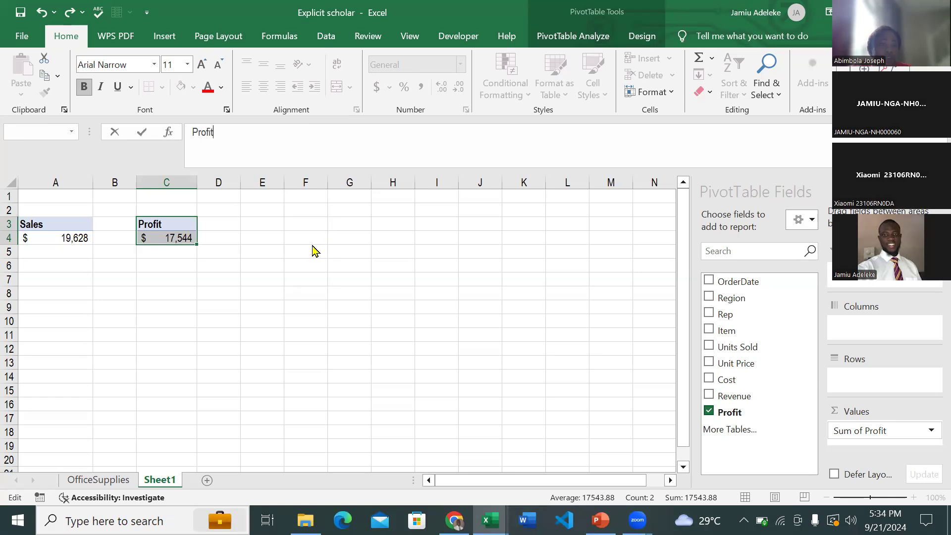
pyautogui.click(313, 250)
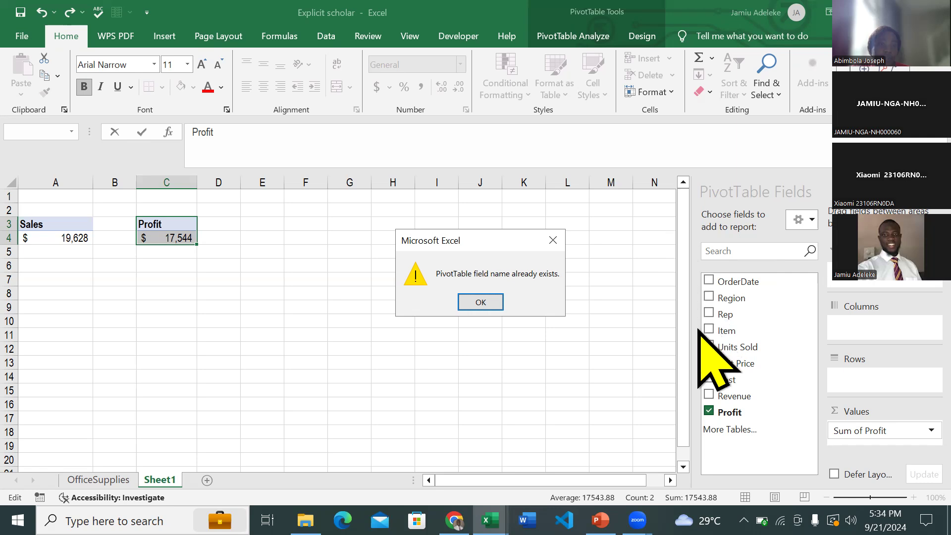
pyautogui.click(495, 304)
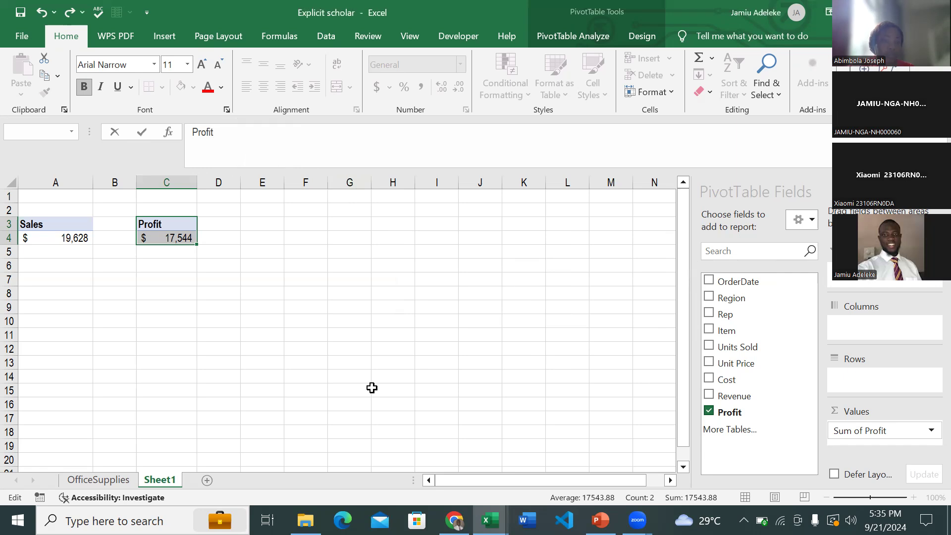
pyautogui.press('Return')
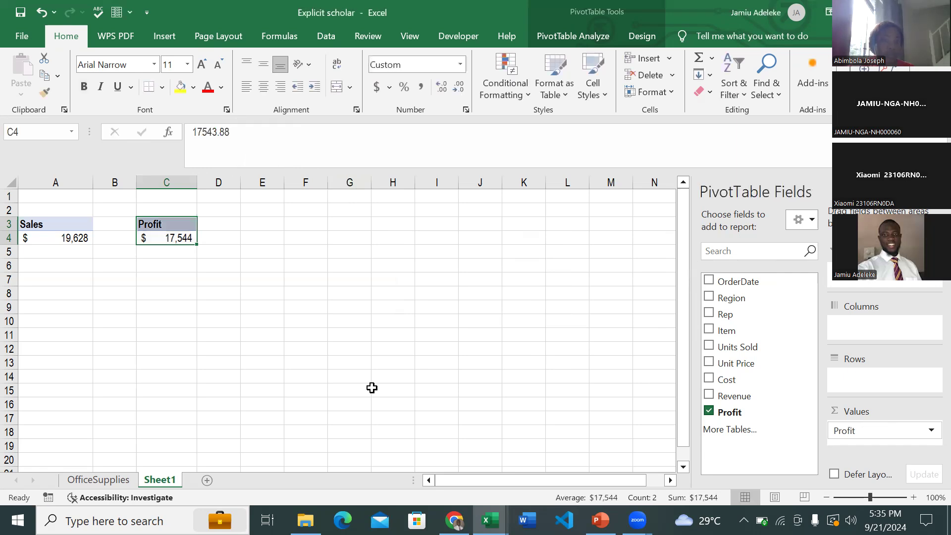
# - Copy the Profit PivotTable in C3:C4 to E3 and replace the copy's Profit value field with Units Sold
pyautogui.click(185, 238)
pyautogui.click(175, 218)
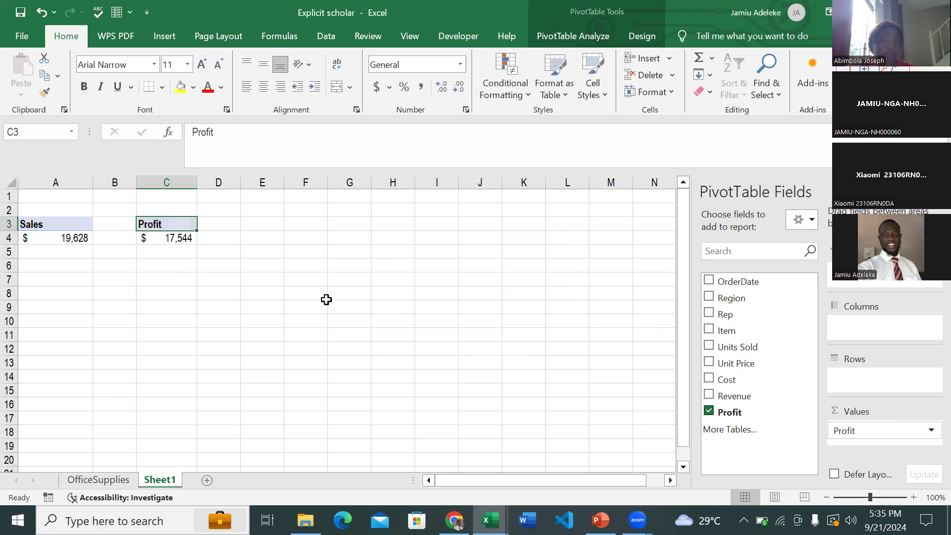
pyautogui.hotkey('shift', 'Down')
pyautogui.hotkey('ctrl', 'c')
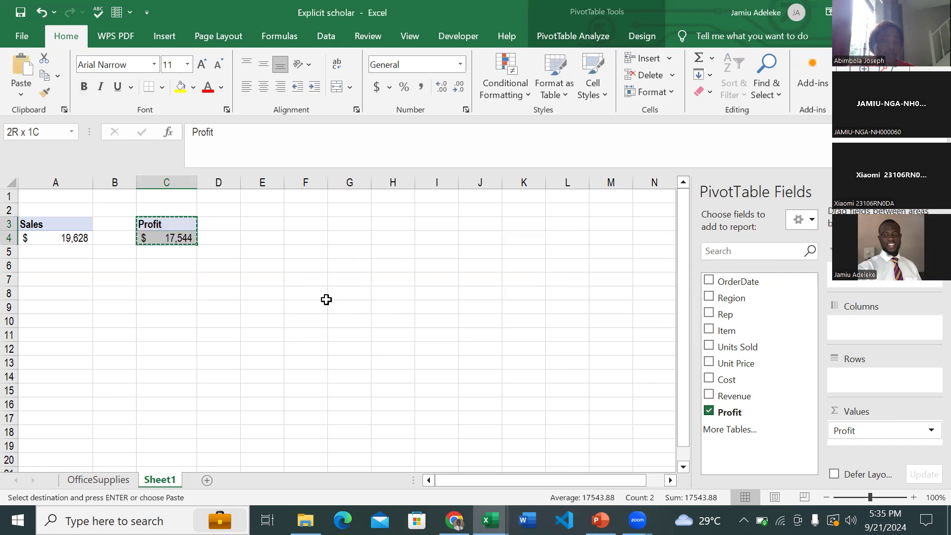
pyautogui.click(273, 219)
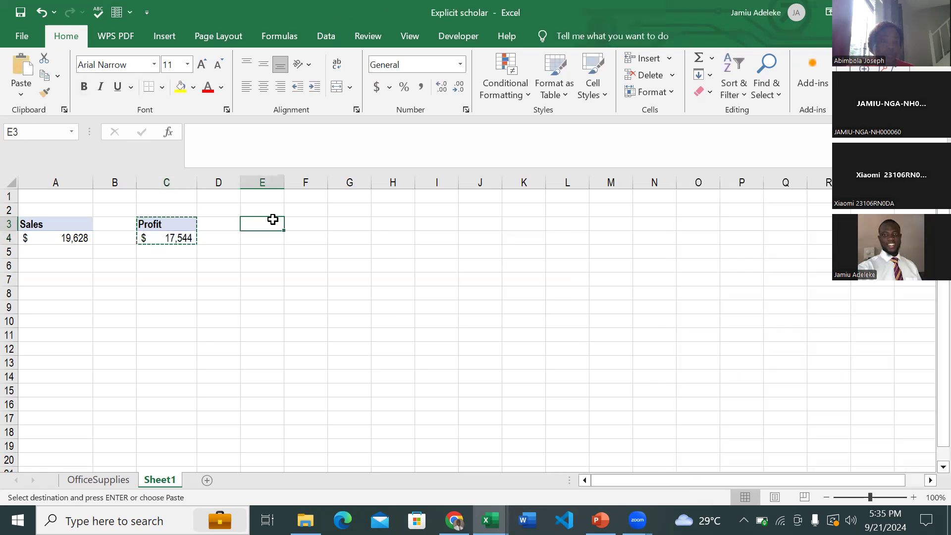
pyautogui.hotkey('ctrl', 'v')
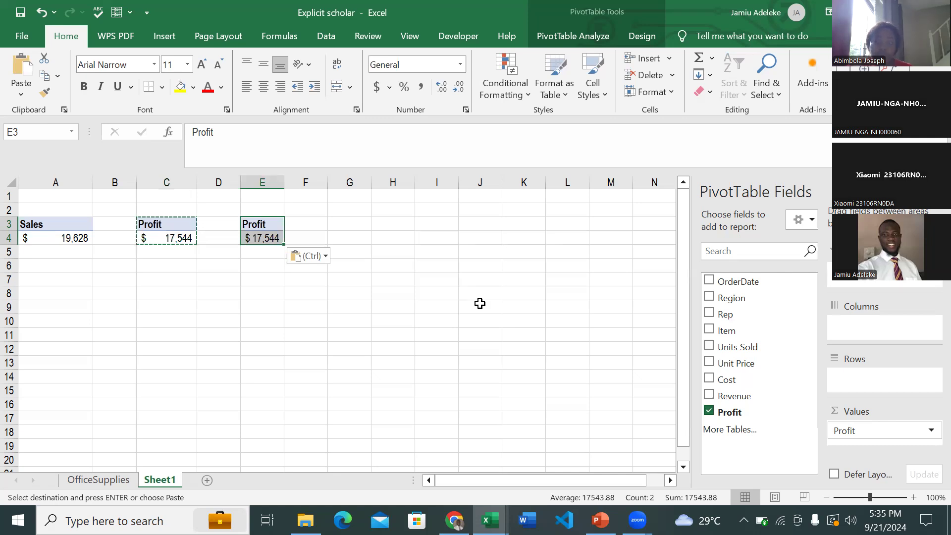
pyautogui.click(709, 411)
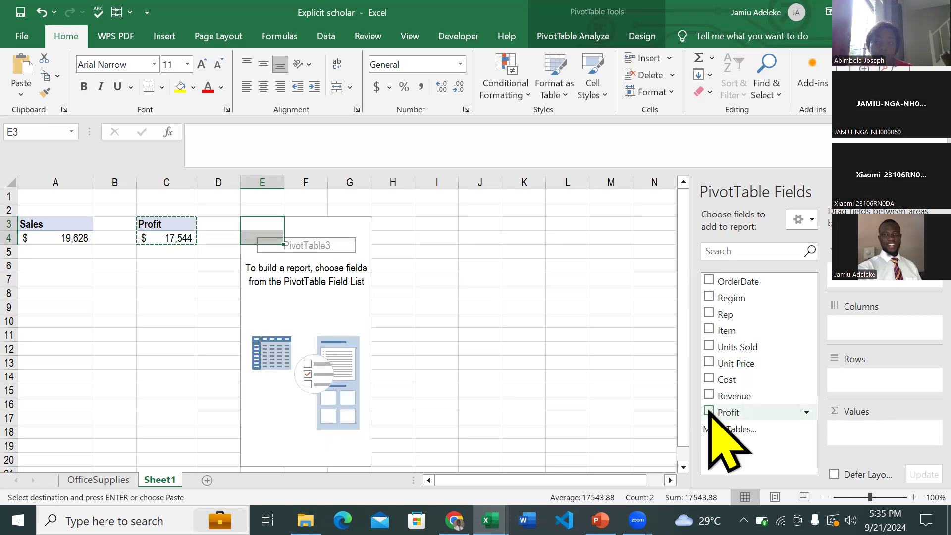
pyautogui.click(709, 347)
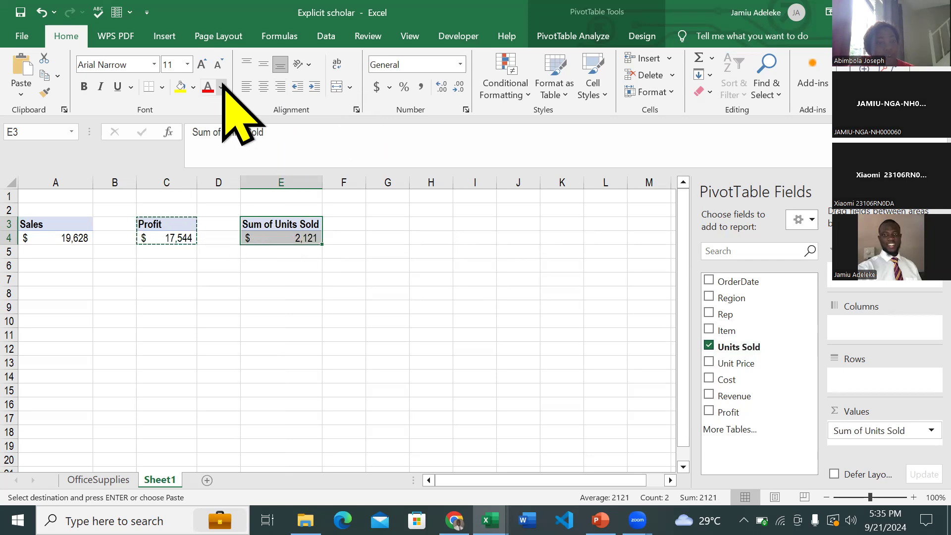
# - Reset the units total in E4 to the General format and apply a thousands separator with no decimal places
pyautogui.click(276, 235)
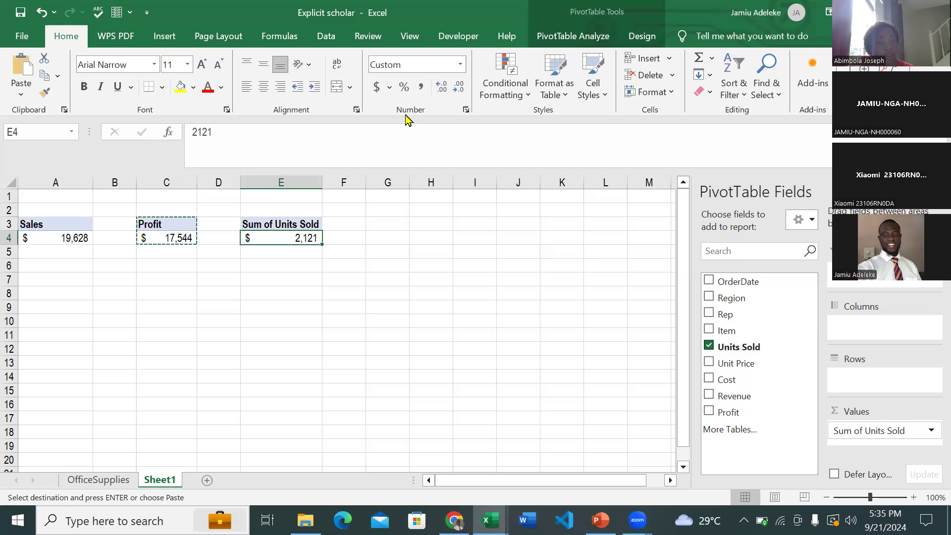
pyautogui.click(461, 64)
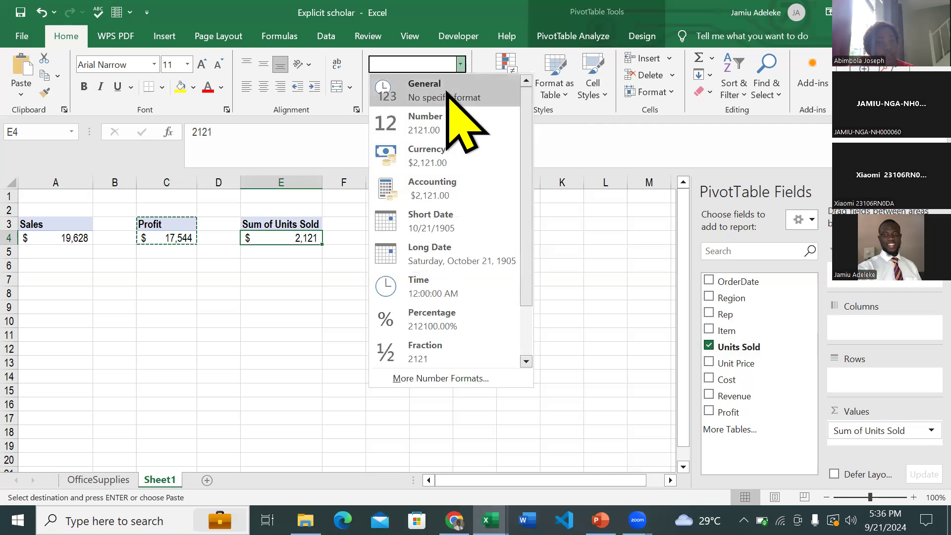
pyautogui.click(447, 92)
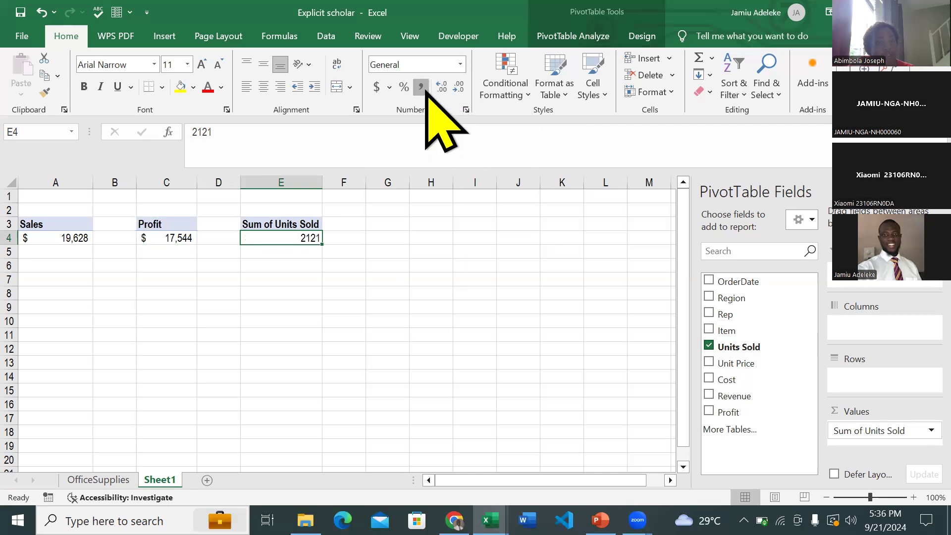
pyautogui.click(421, 88)
pyautogui.click(458, 87)
pyautogui.click(458, 88)
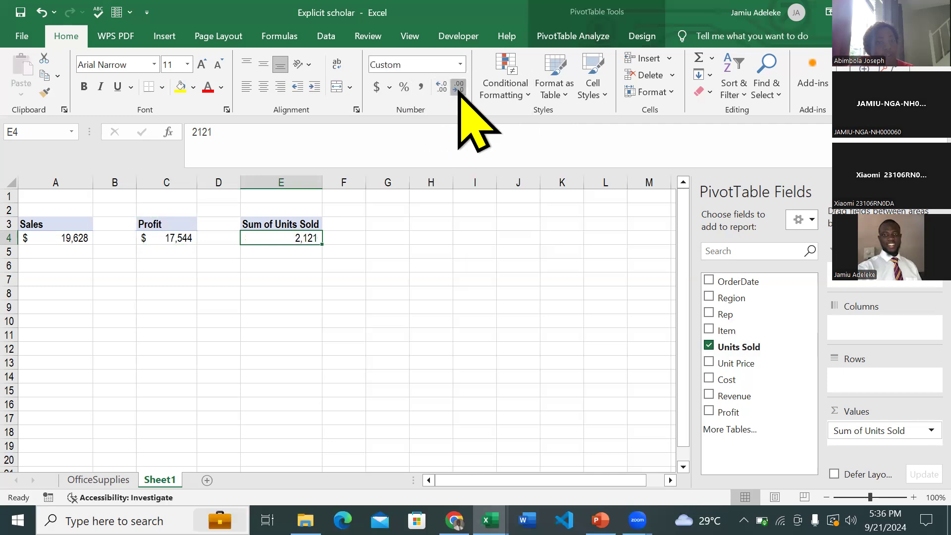
# - Rename the value header of the PivotTable in E3 as Quantity
pyautogui.click(293, 213)
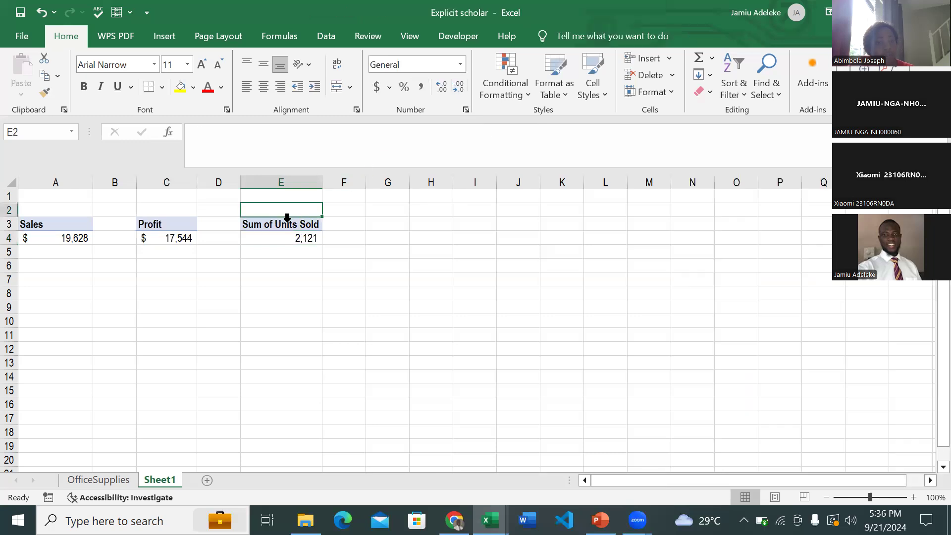
pyautogui.click(285, 222)
pyautogui.moveTo(276, 151); pyautogui.dragTo(184, 152)
pyautogui.write('Quan')
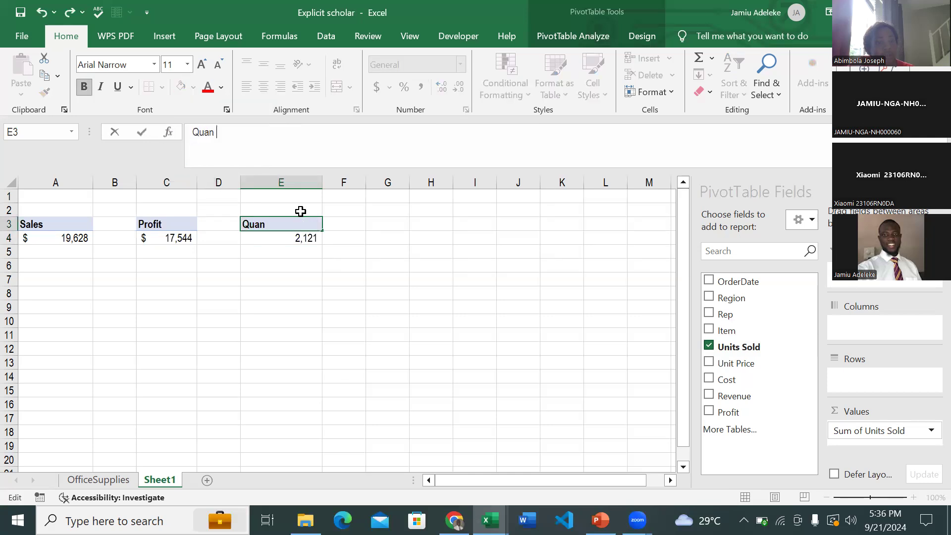
pyautogui.write('tity')
pyautogui.press('Return')
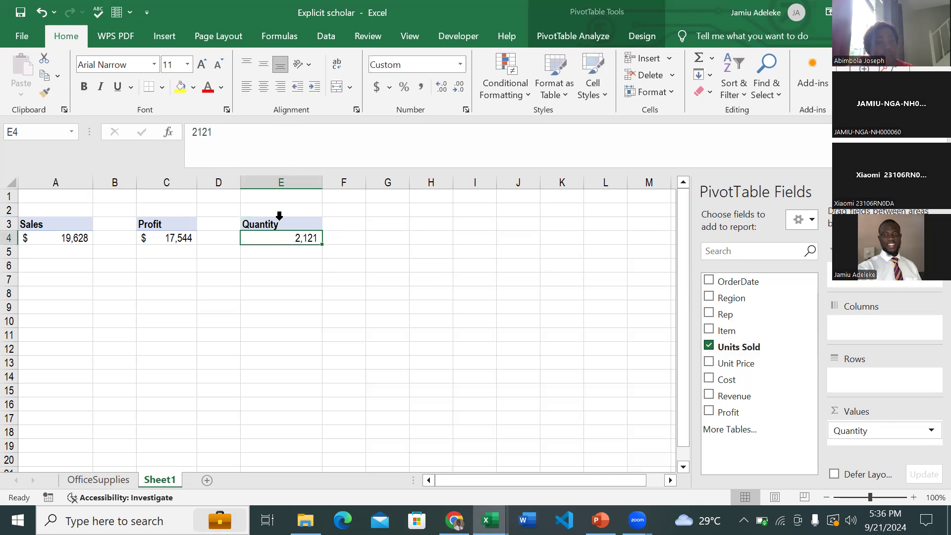
# - Copy the Quantity PivotTable in E3:E4 to G3 and replace the copy's Units Sold value field with Cost
pyautogui.click(298, 218)
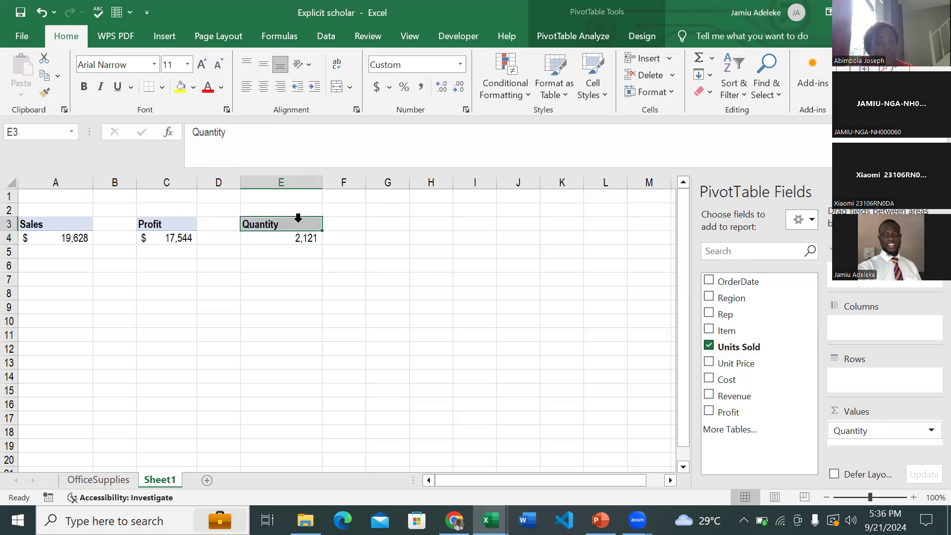
pyautogui.click(359, 336)
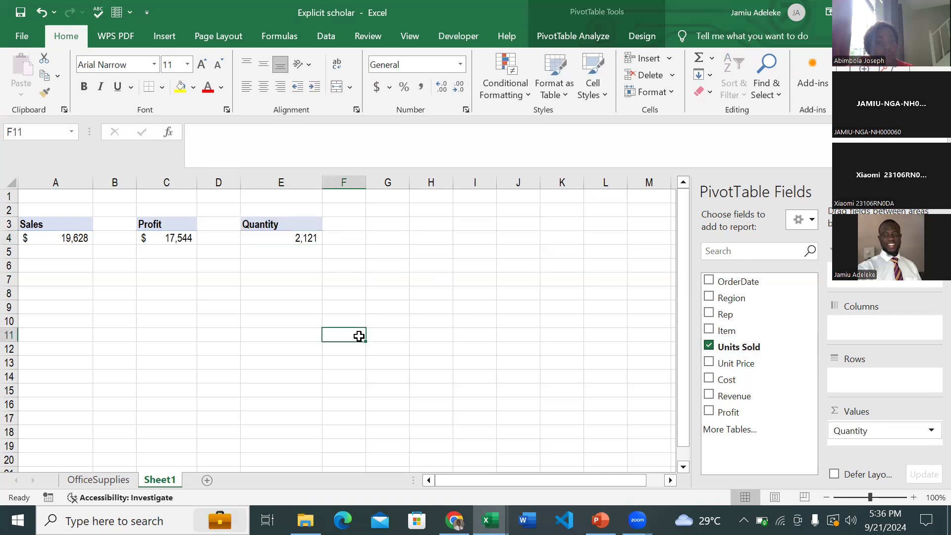
pyautogui.click(288, 227)
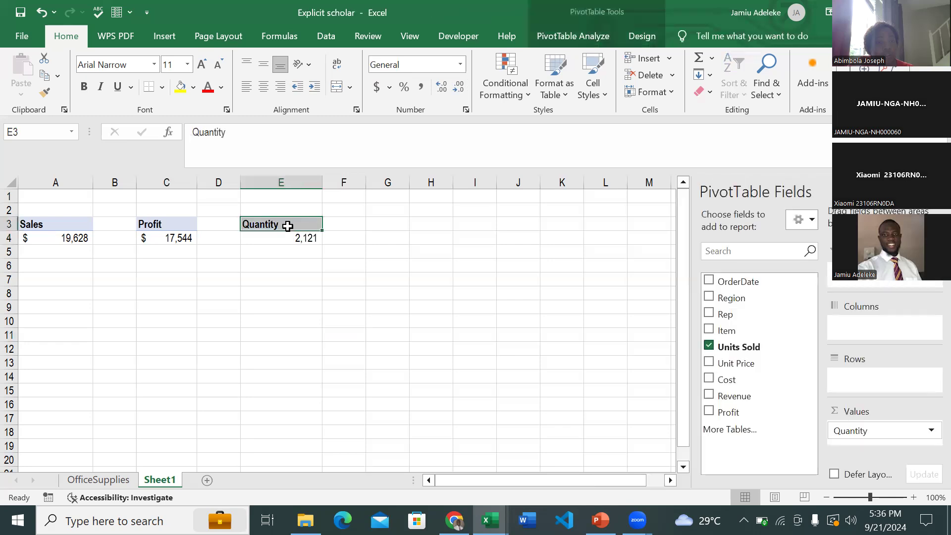
pyautogui.moveTo(288, 223)
pyautogui.mouseDown()
pyautogui.moveTo(288, 251)
pyautogui.moveTo(287, 238)
pyautogui.mouseUp()
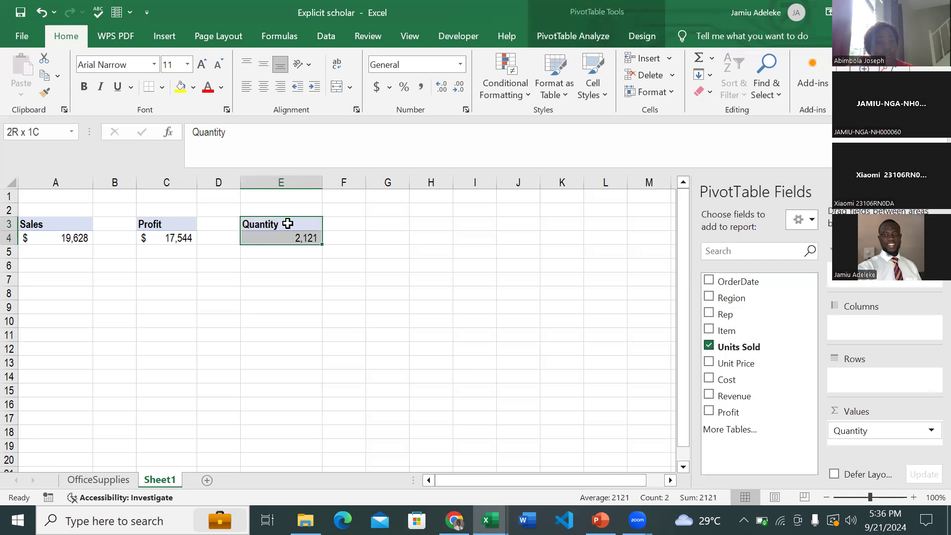
pyautogui.hotkey('ctrl', 'c')
pyautogui.click(378, 221)
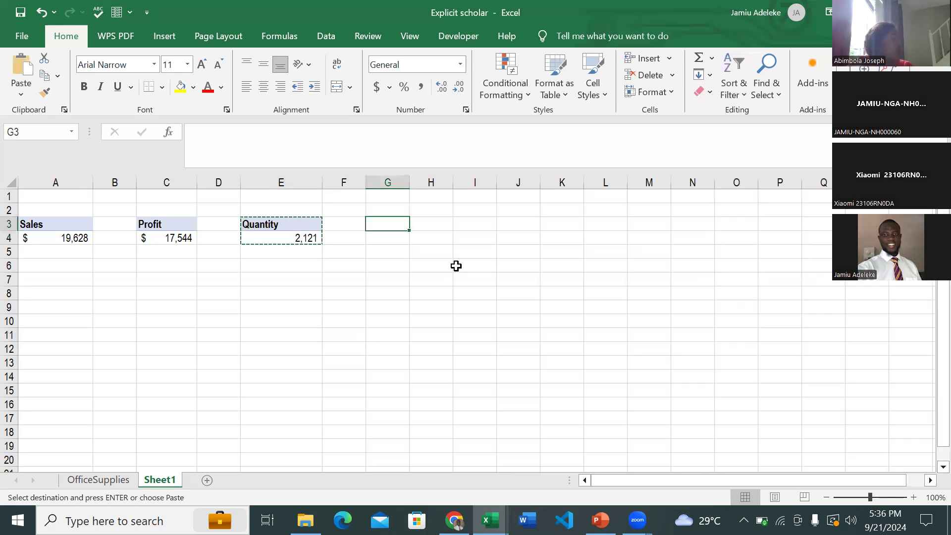
pyautogui.hotkey('ctrl', 'v')
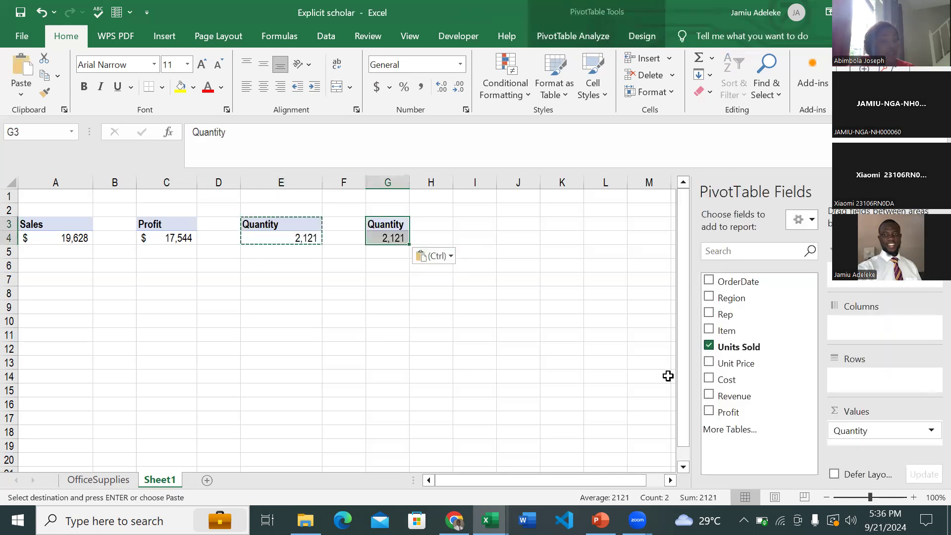
pyautogui.click(709, 346)
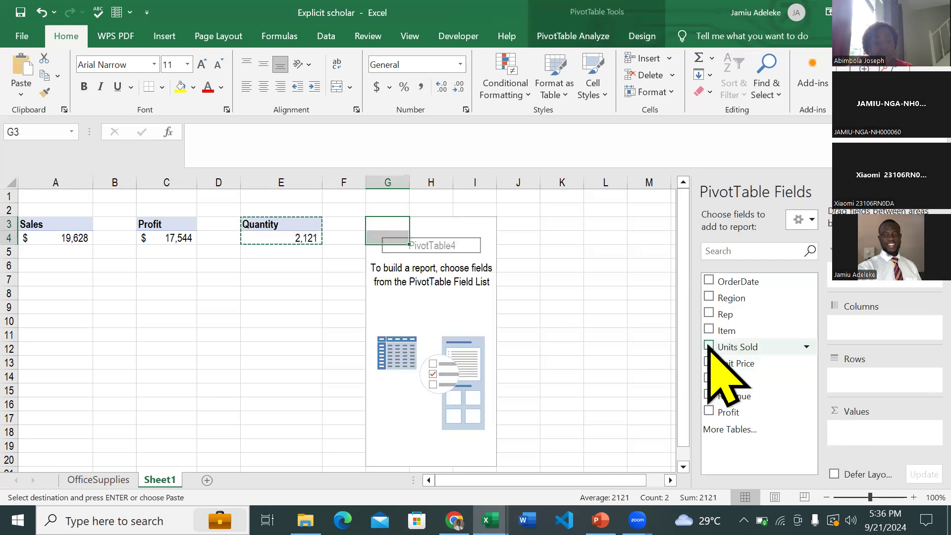
pyautogui.click(709, 378)
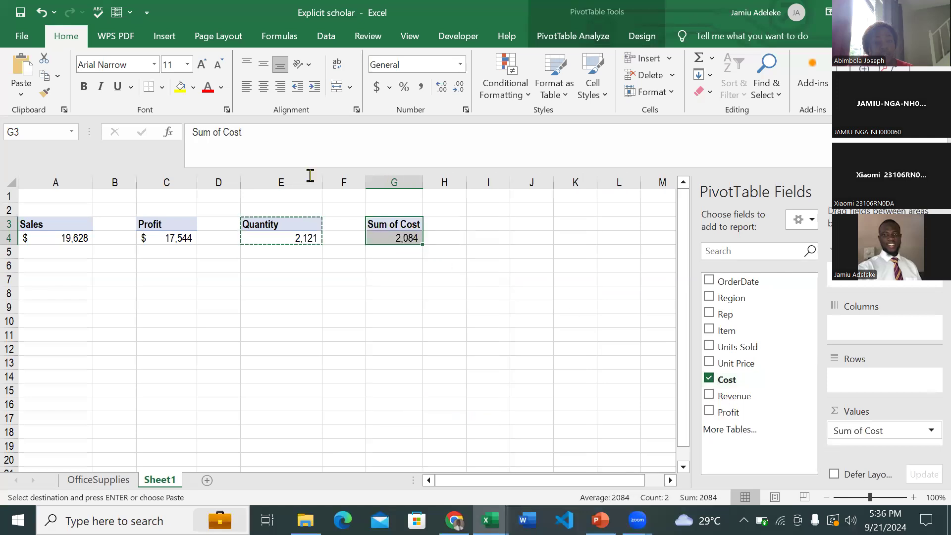
# - Rename the value header of the PivotTable in G3 as Cost
pyautogui.moveTo(259, 141); pyautogui.dragTo(193, 140)
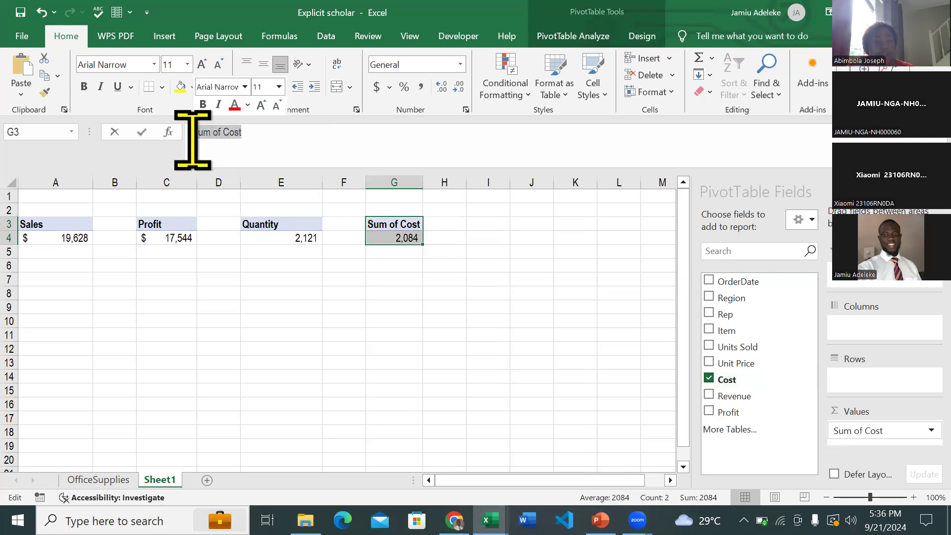
pyautogui.write('Cost')
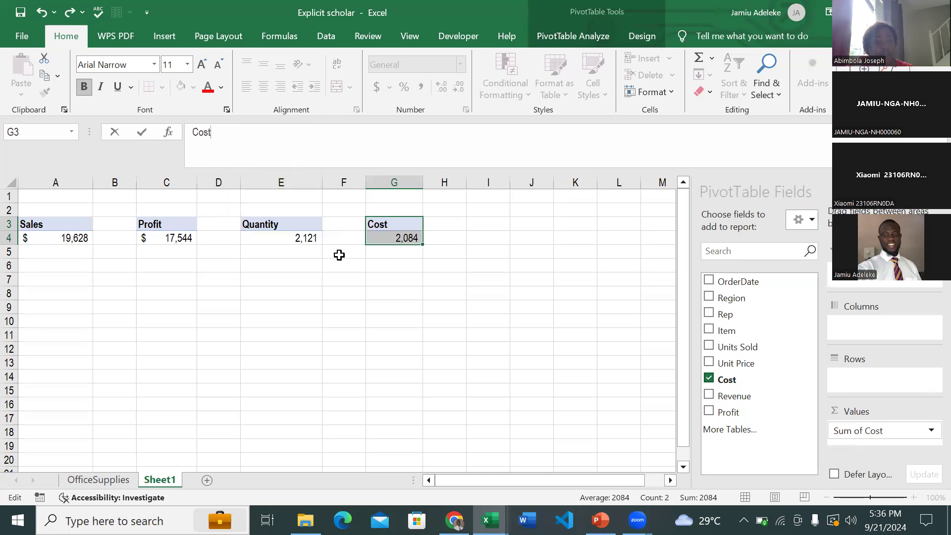
pyautogui.press('Return')
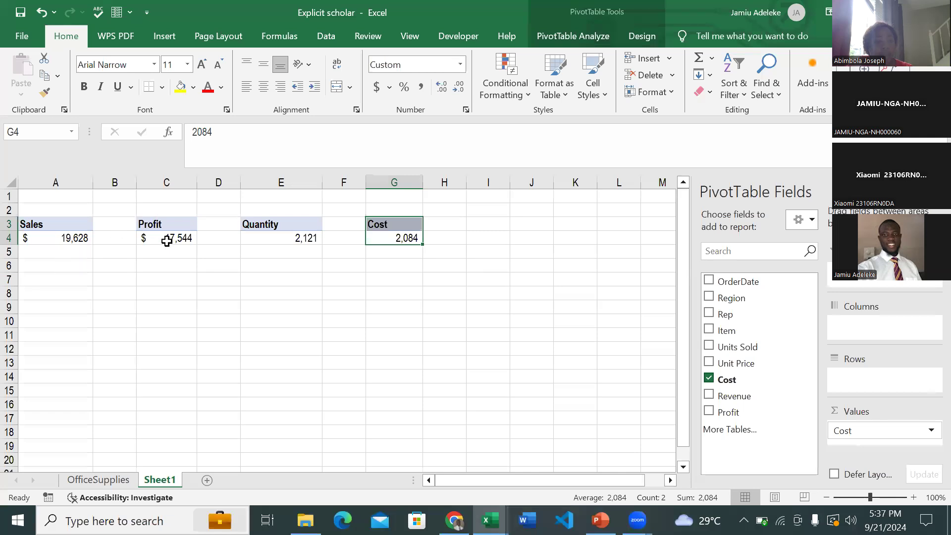
# - Format the cost total in G4 as dollar Accounting with no decimal places
pyautogui.click(387, 238)
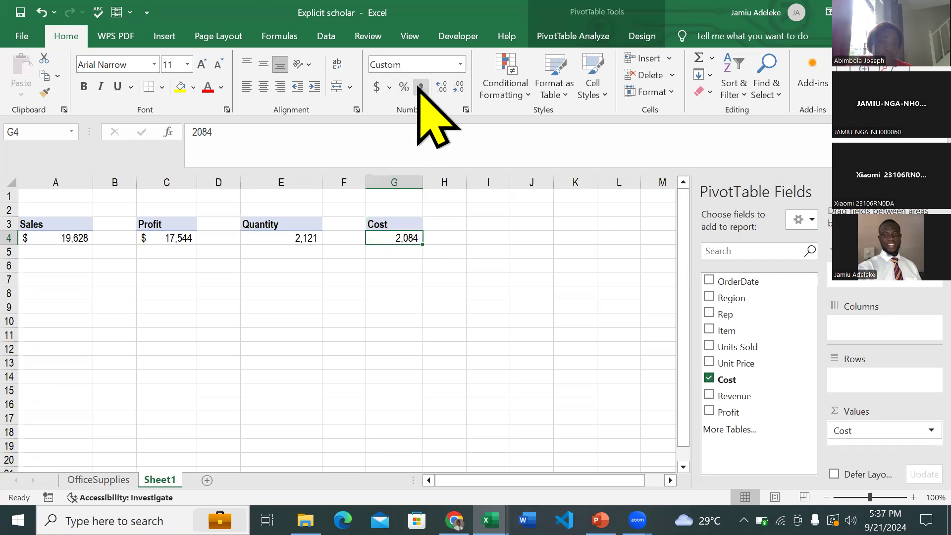
pyautogui.click(377, 87)
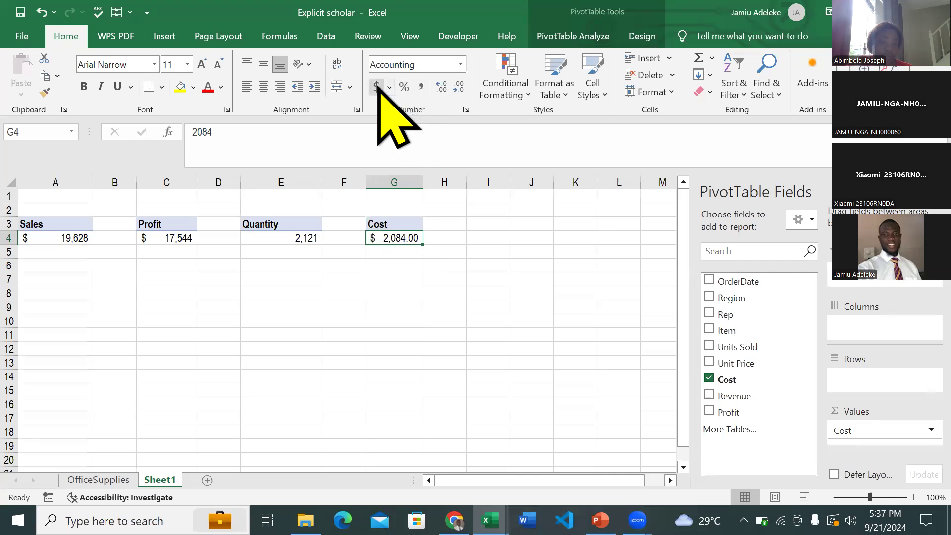
pyautogui.click(459, 89)
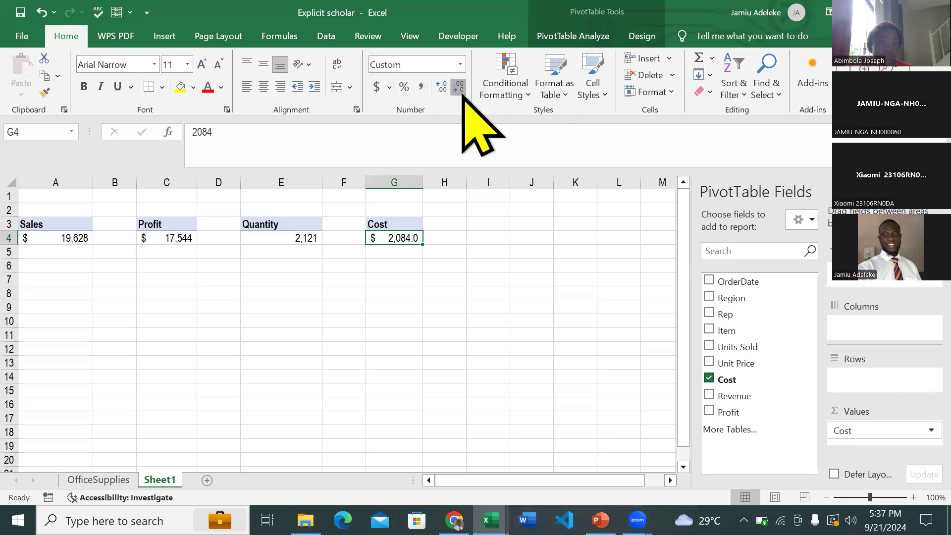
pyautogui.click(459, 89)
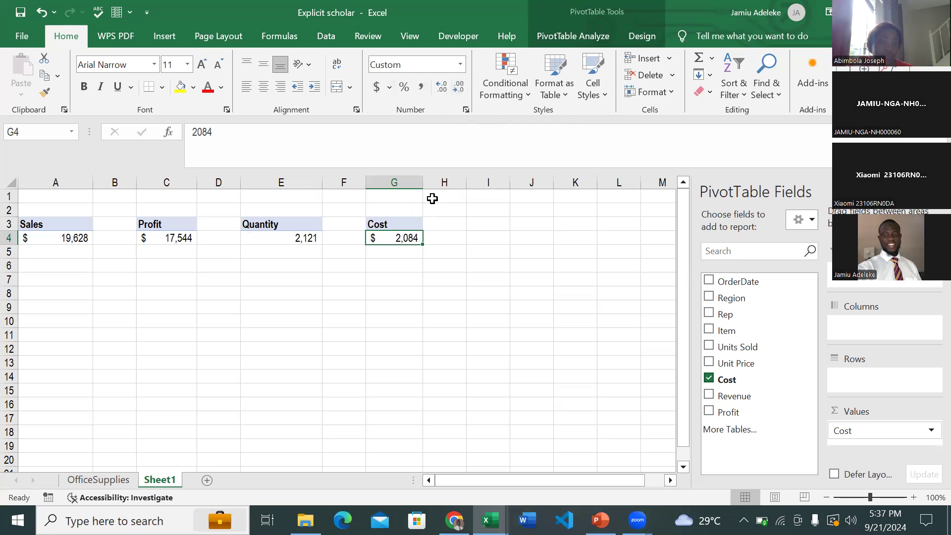
pyautogui.click(387, 224)
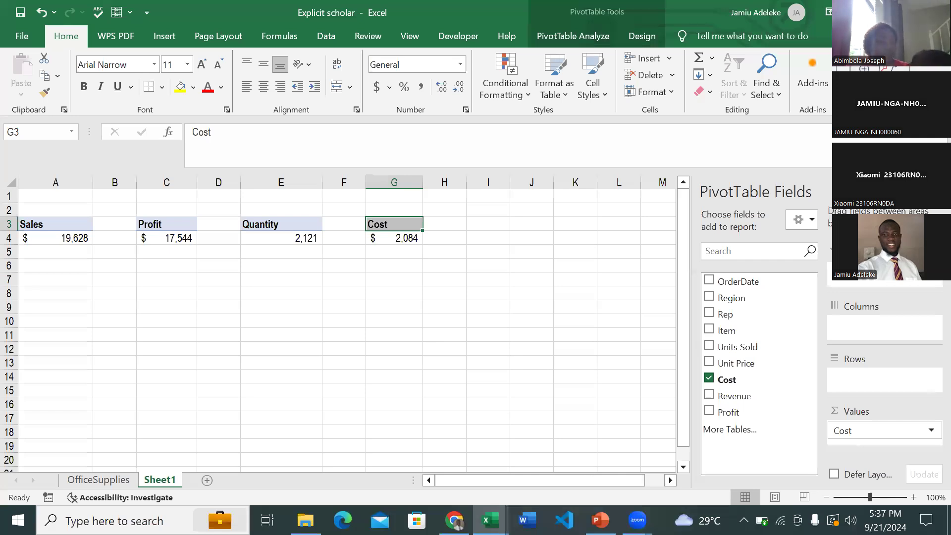
# - Return from the reference dashboard to the Explicit scholar workbook and copy the Cost PivotTable in G3:G4 to I3
pyautogui.moveTo(490, 520)
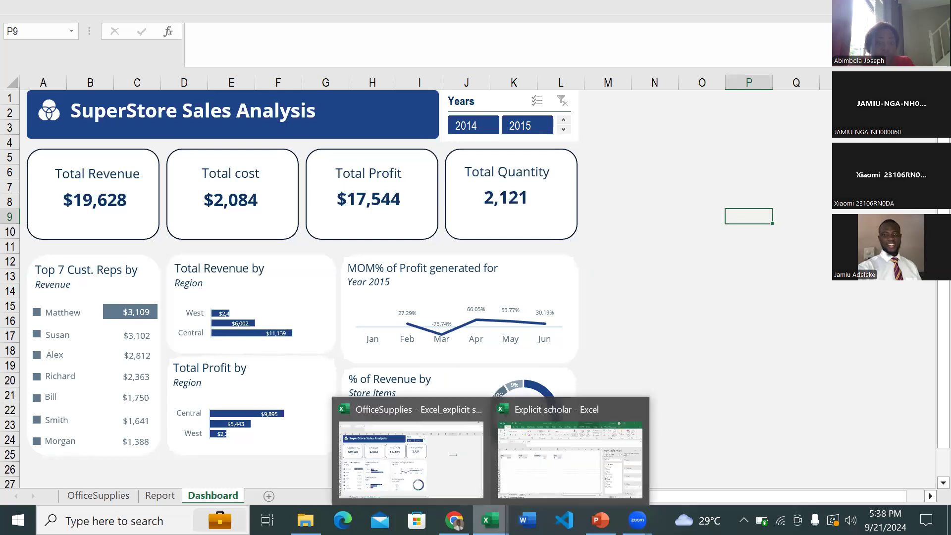
pyautogui.click(536, 472)
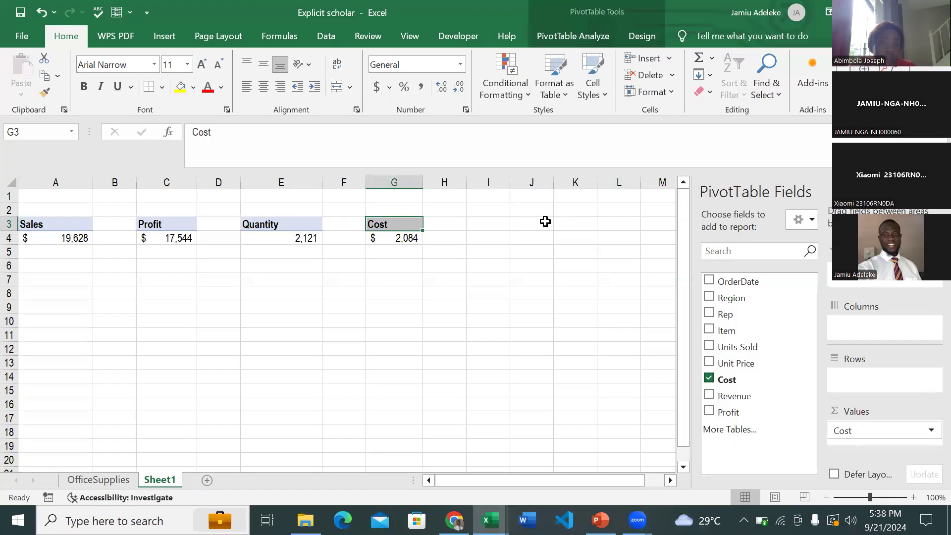
pyautogui.press('Right')
pyautogui.press('Right')
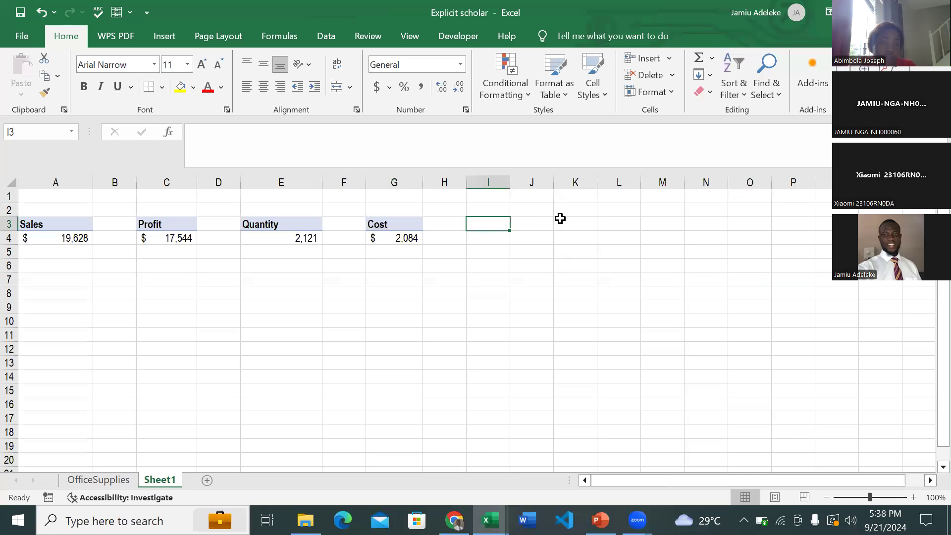
pyautogui.click(409, 236)
pyautogui.hotkey('ctrl', 'a')
pyautogui.hotkey('ctrl', 'c')
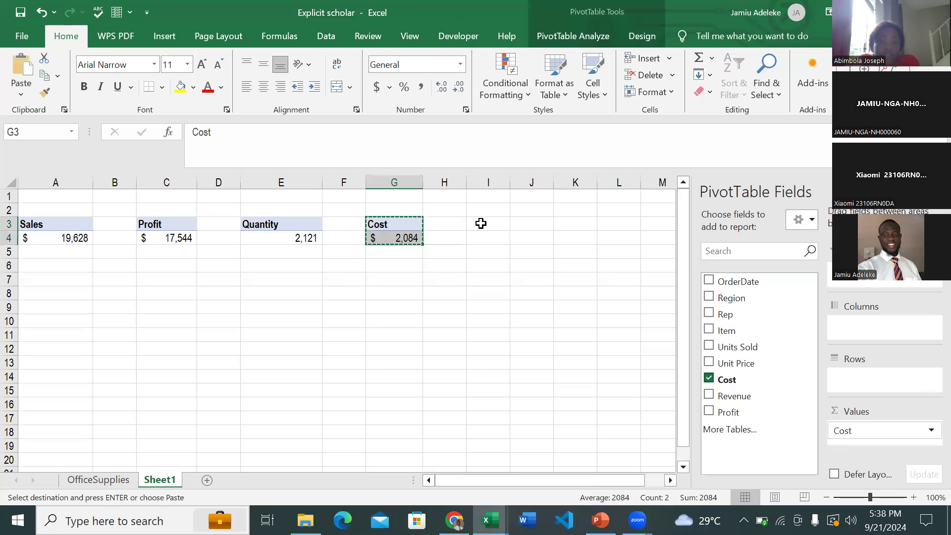
pyautogui.click(481, 223)
pyautogui.hotkey('ctrl', 'v')
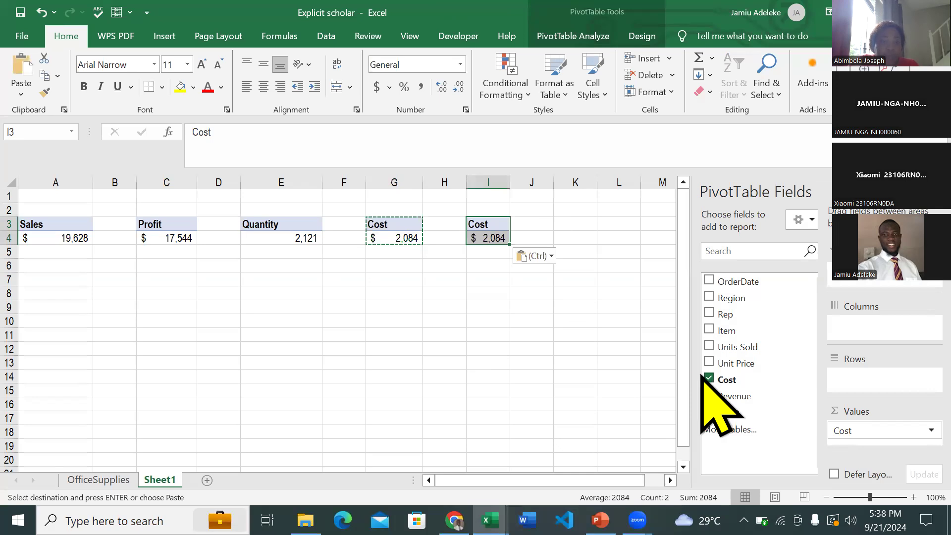
# - Replace the Cost field of the PivotTable in I3 with Rep as rows and Revenue as values
pyautogui.click(709, 378)
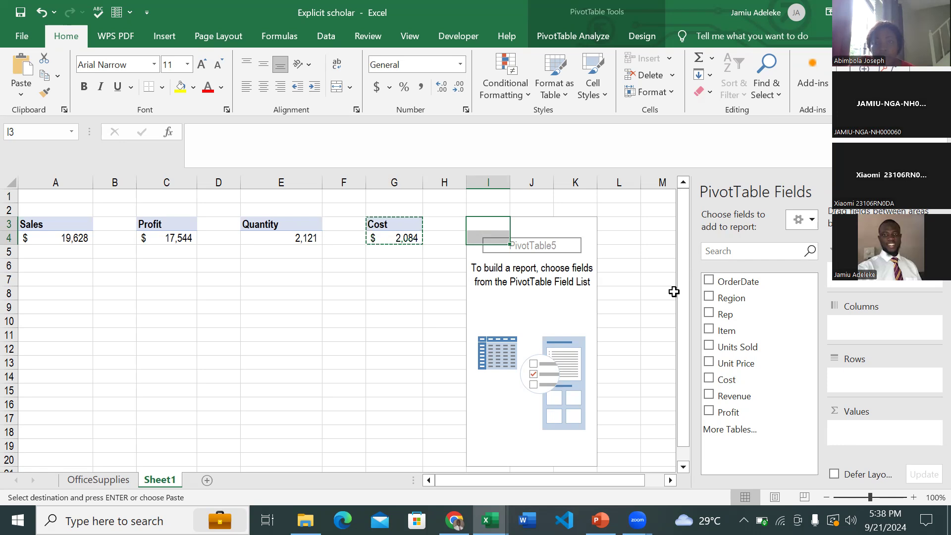
pyautogui.click(709, 314)
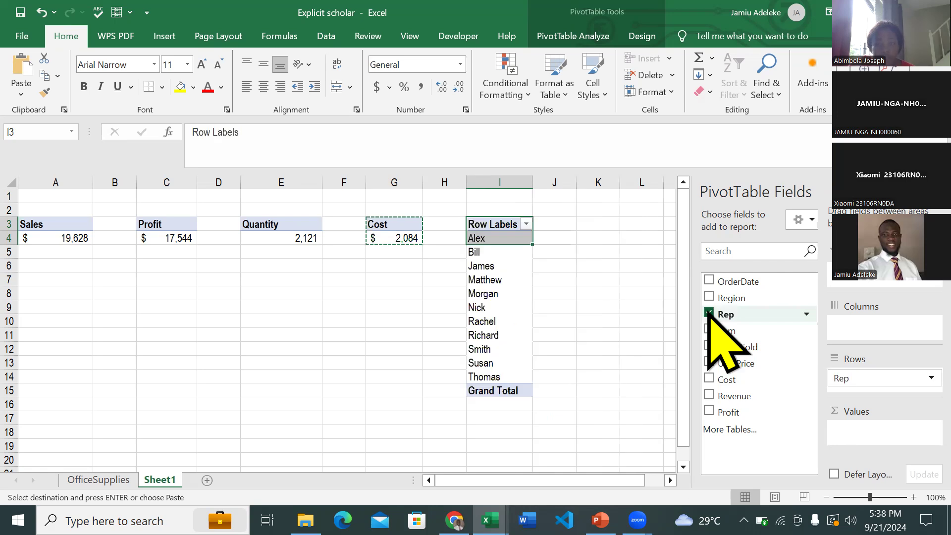
pyautogui.click(709, 394)
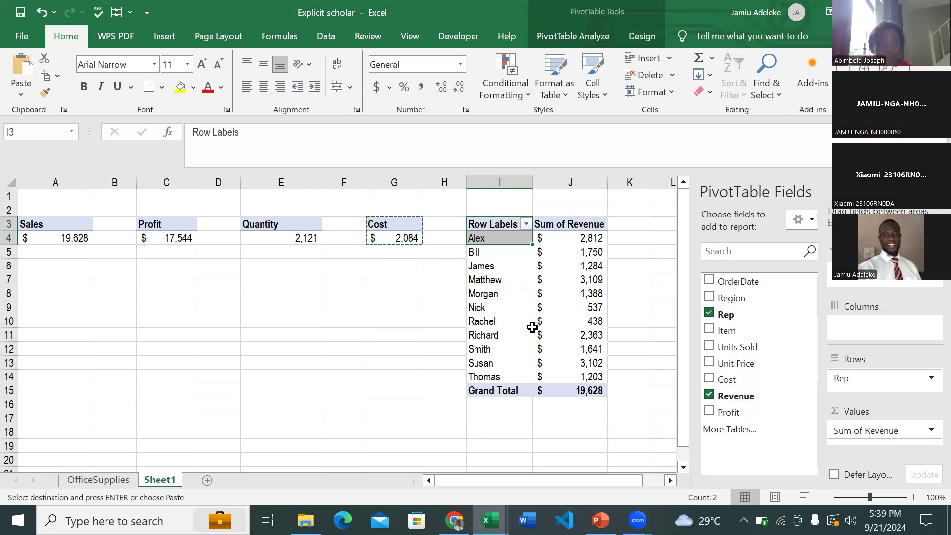
# - Filter the Rep row labels in I3 to the top 7 items by Sum of Revenue
pyautogui.click(526, 224)
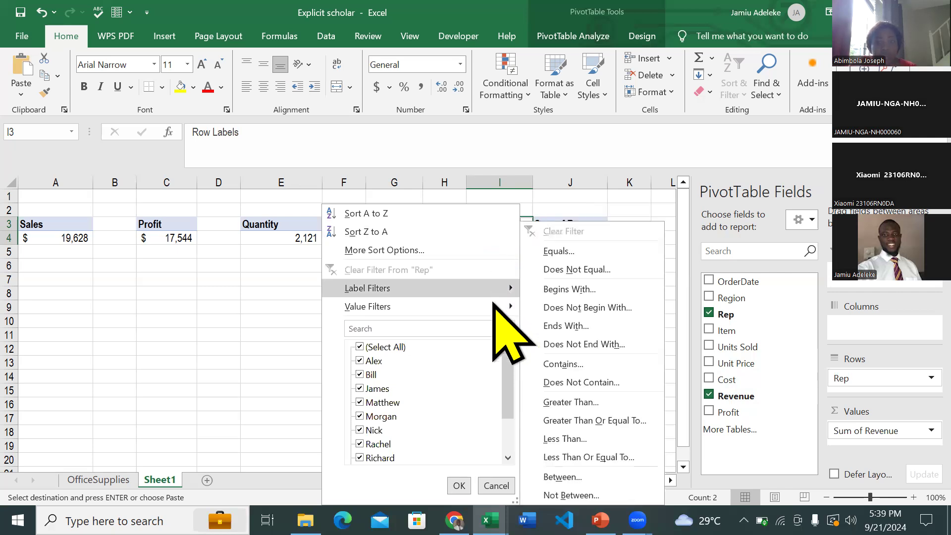
pyautogui.moveTo(498, 305)
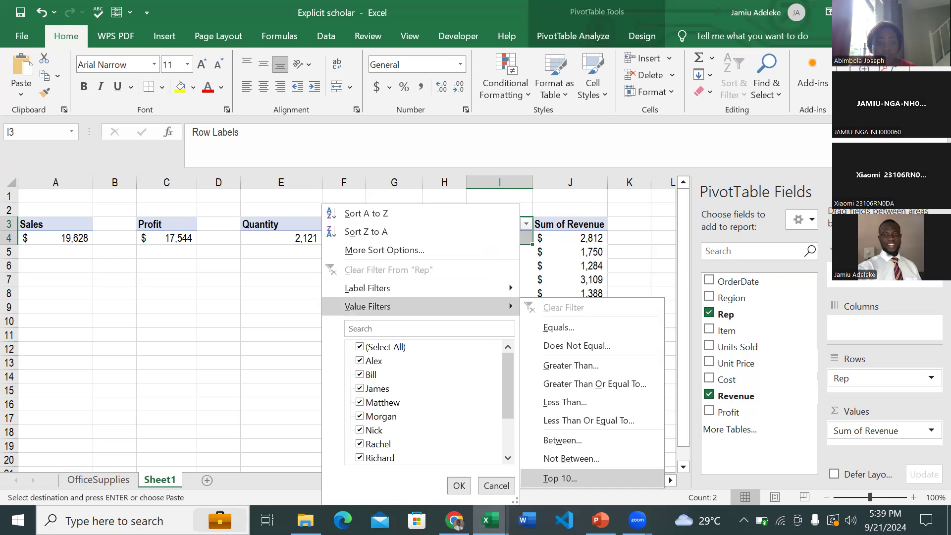
pyautogui.click(589, 477)
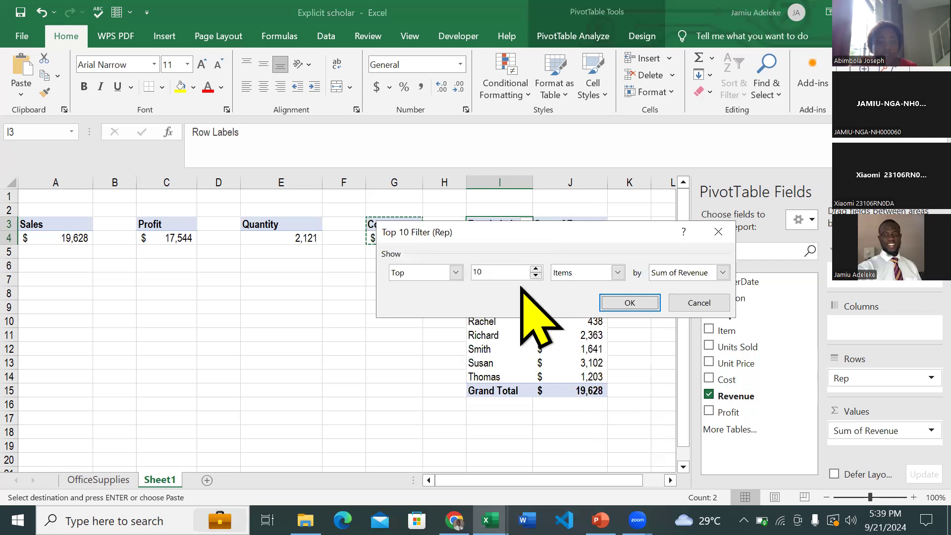
pyautogui.doubleClick(536, 276)
pyautogui.click(536, 276)
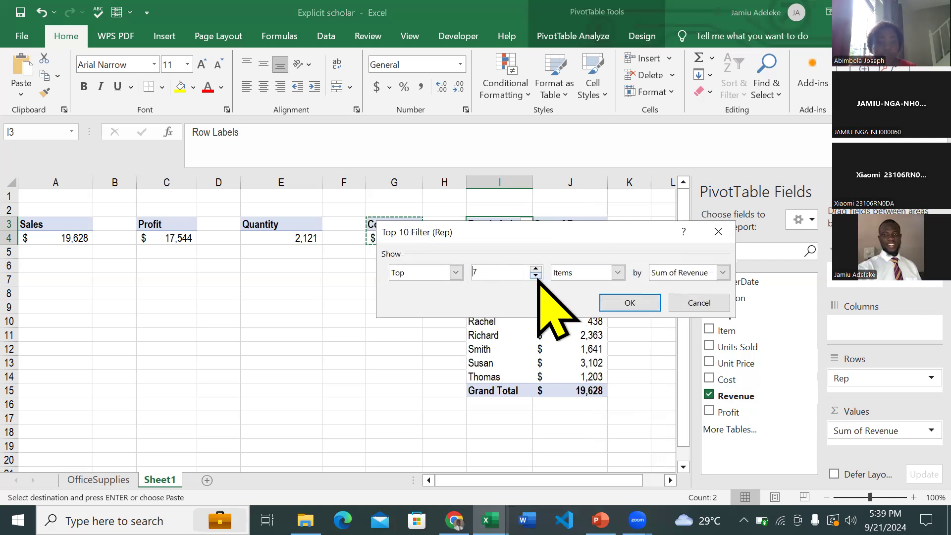
pyautogui.click(617, 273)
pyautogui.click(617, 273)
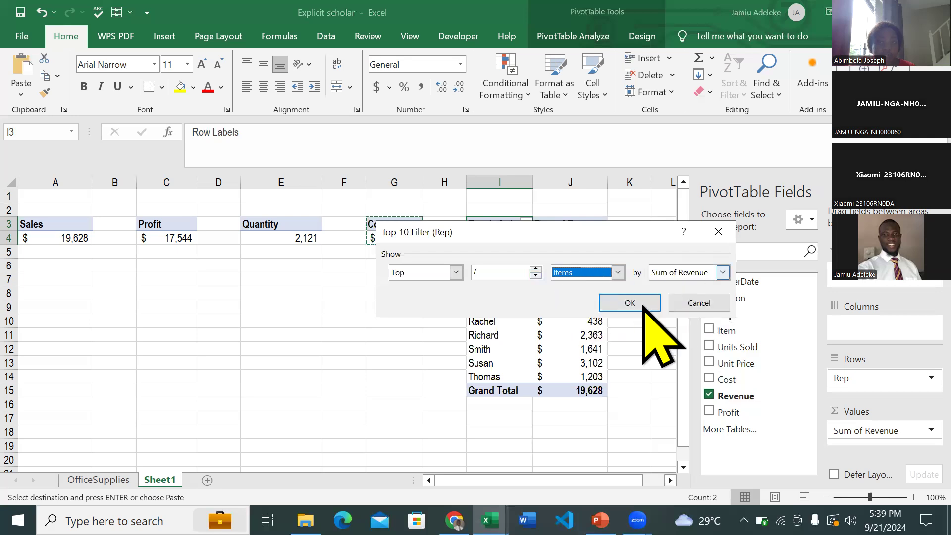
pyautogui.click(643, 304)
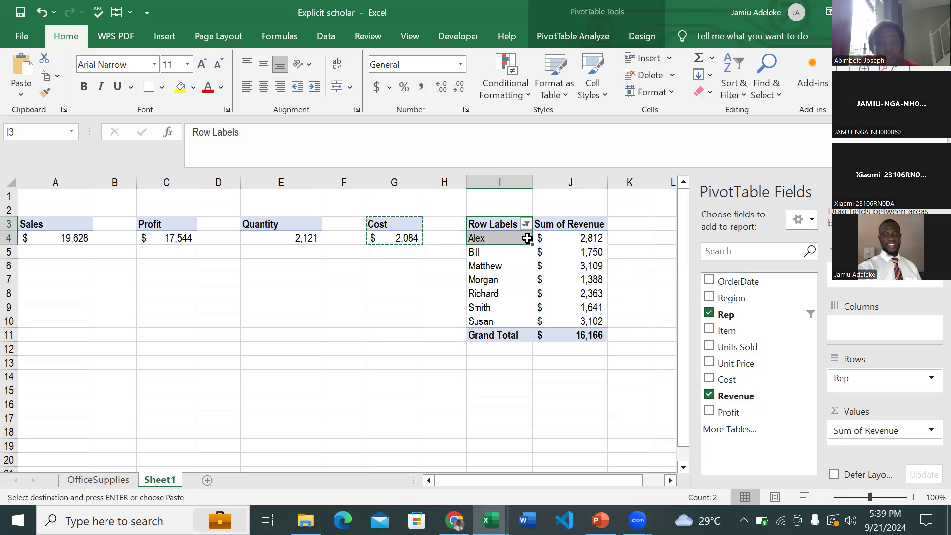
pyautogui.click(526, 269)
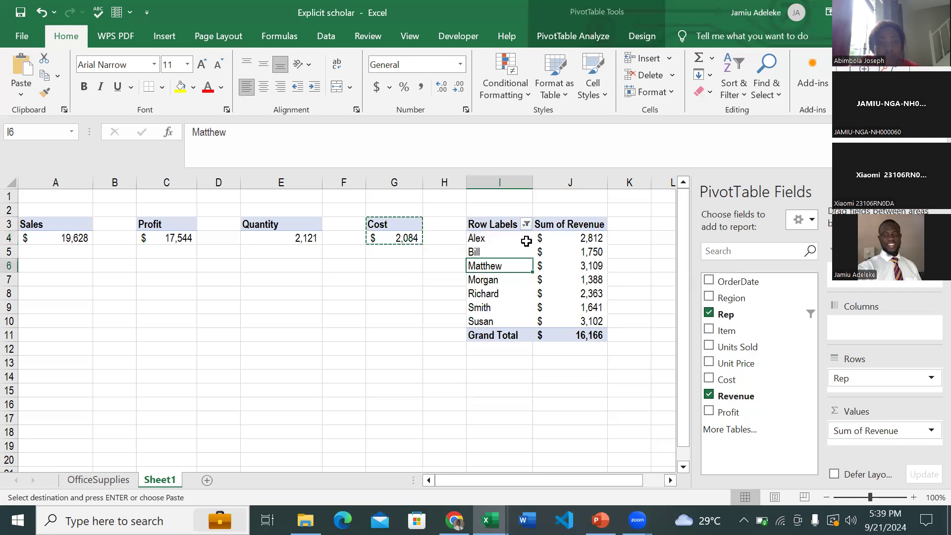
pyautogui.click(436, 282)
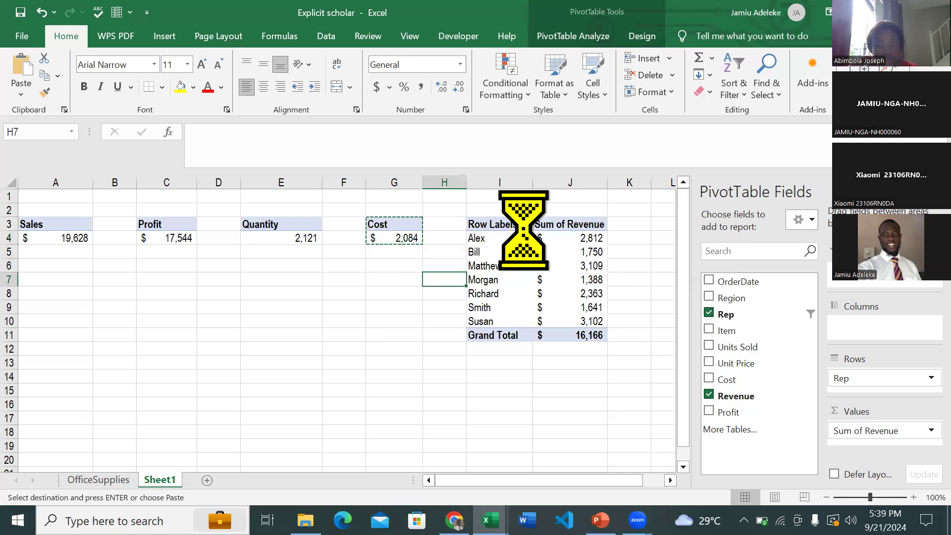
pyautogui.click(526, 224)
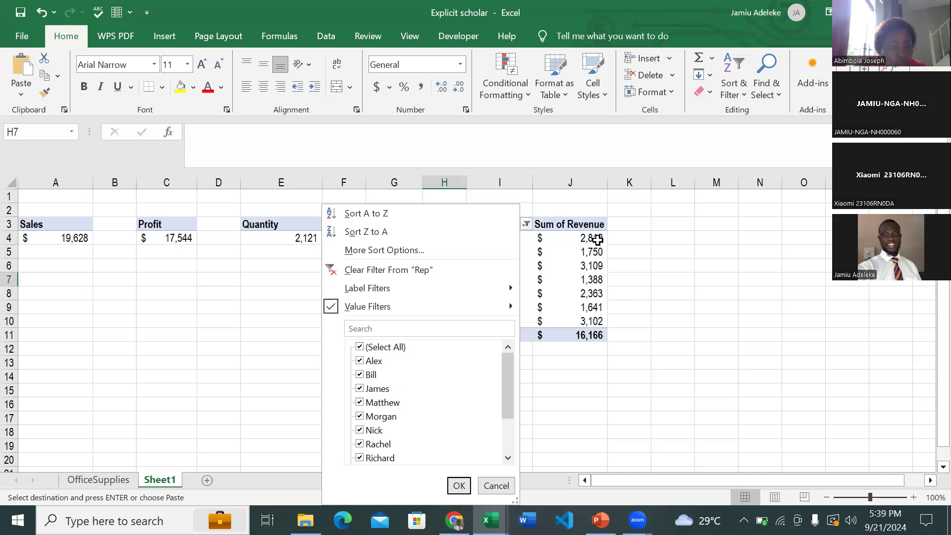
pyautogui.press('Escape')
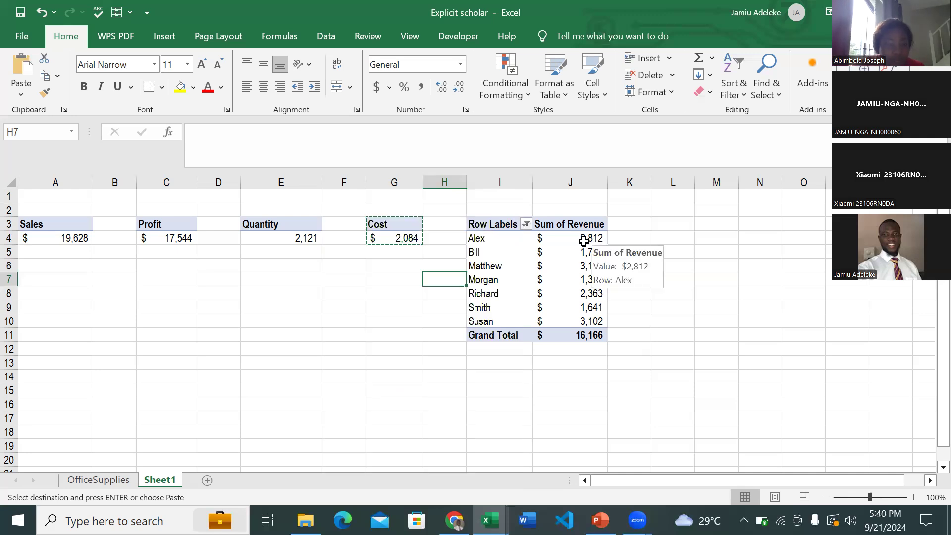
# - Select the first Sum of Revenue value, in J4, of the Rep PivotTable
pyautogui.click(583, 241)
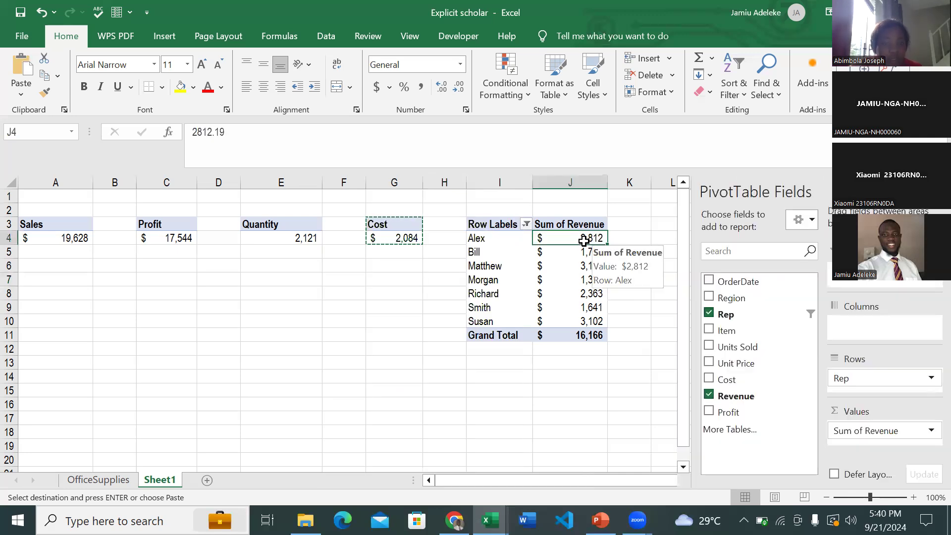